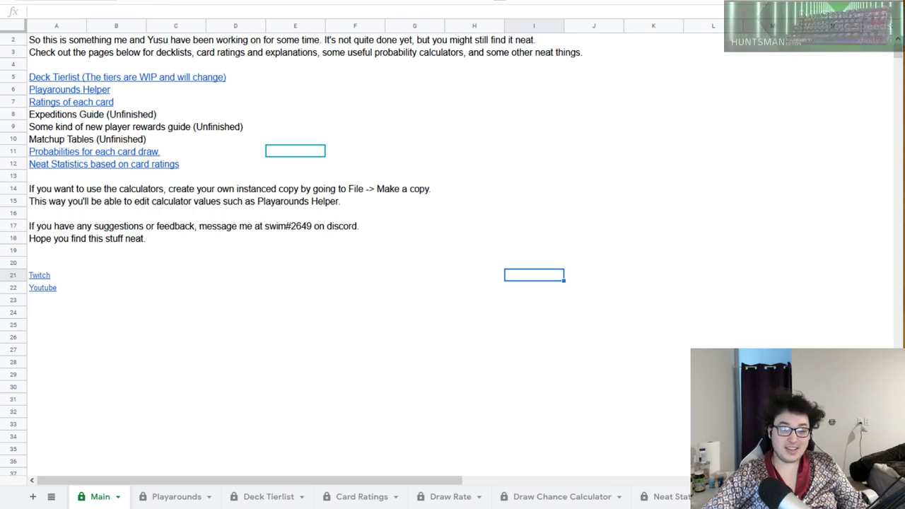
Review the introduction, page links, copy instructions and feedback note on the Main sheet
left_click(597, 291)
left_click_drag(558, 277, 29, 35)
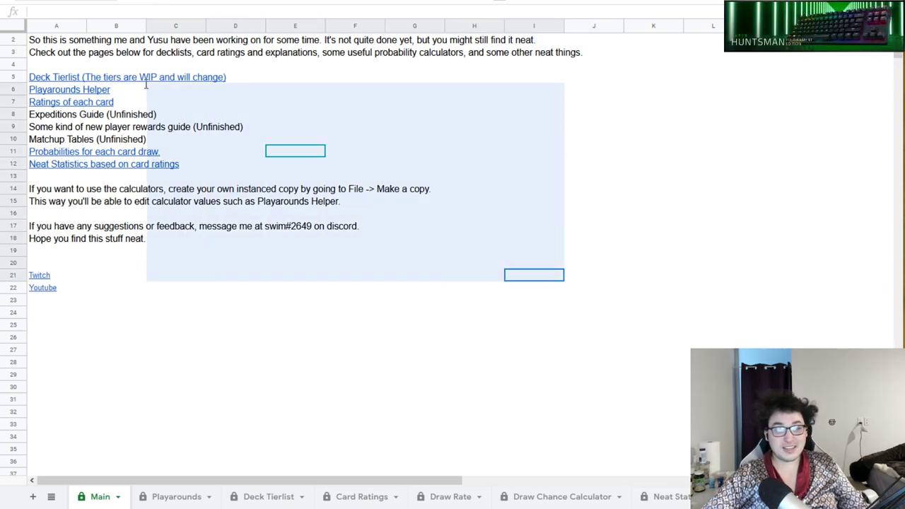
left_click(695, 315)
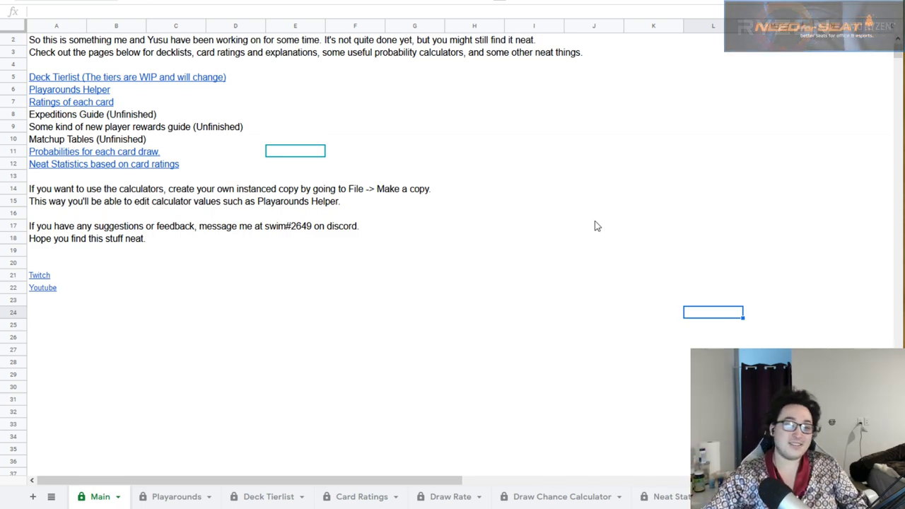
left_click_drag(131, 141, 133, 116)
left_click(439, 153)
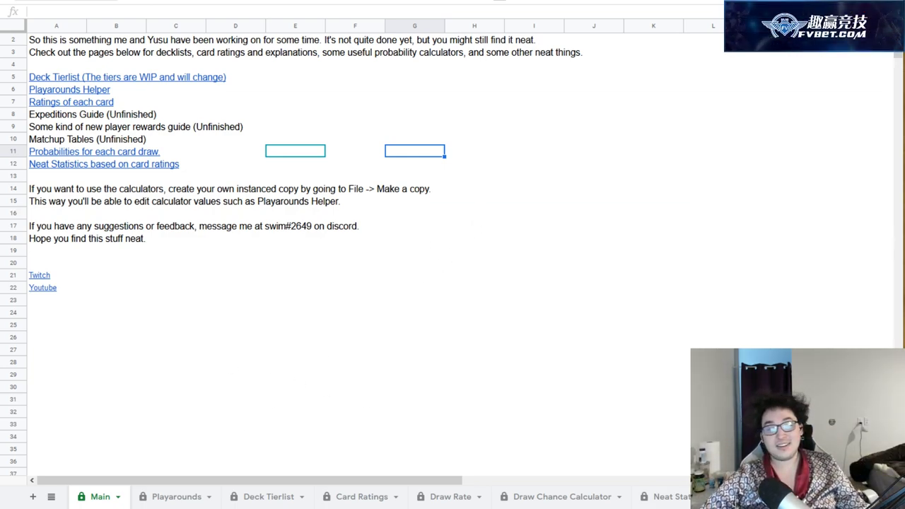
left_click_drag(79, 235, 203, 230)
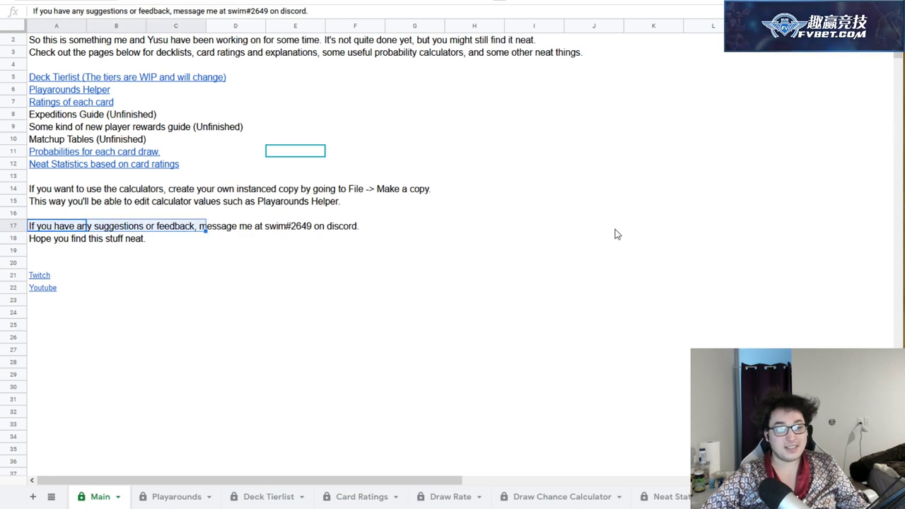
left_click(472, 230)
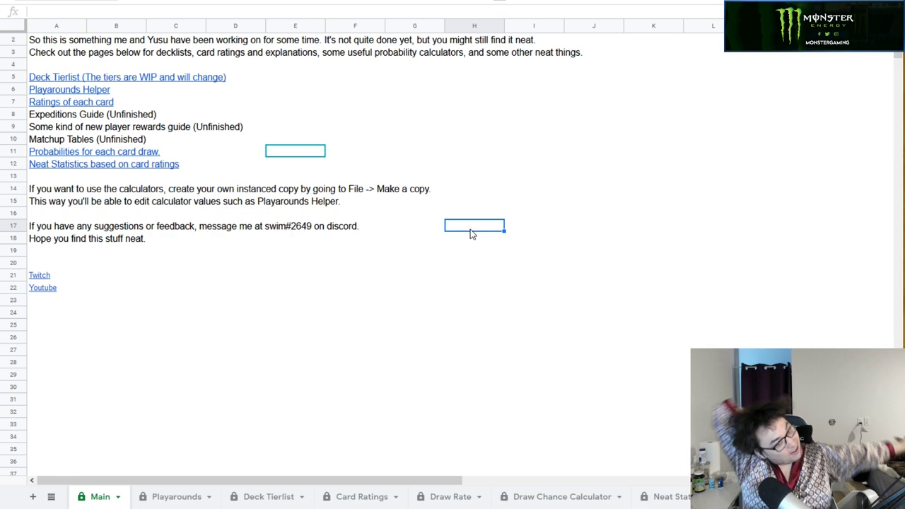
left_click(260, 227)
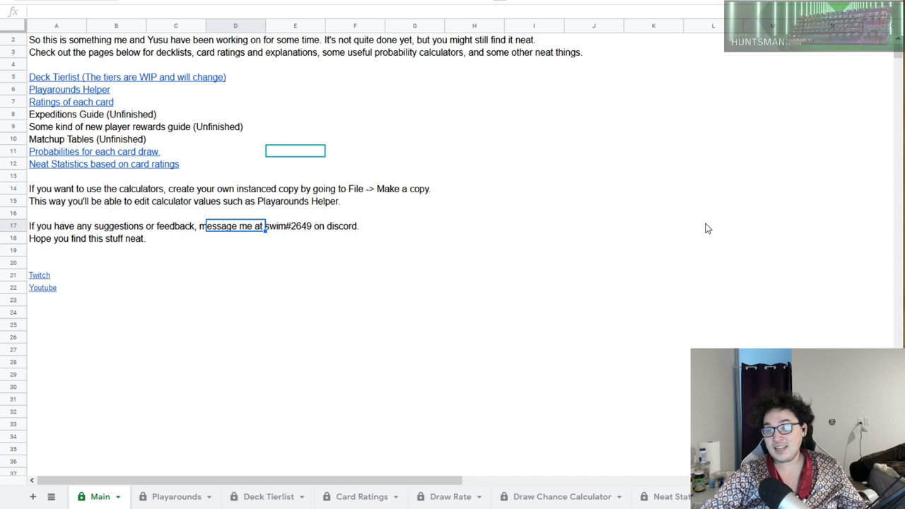
left_click(414, 164)
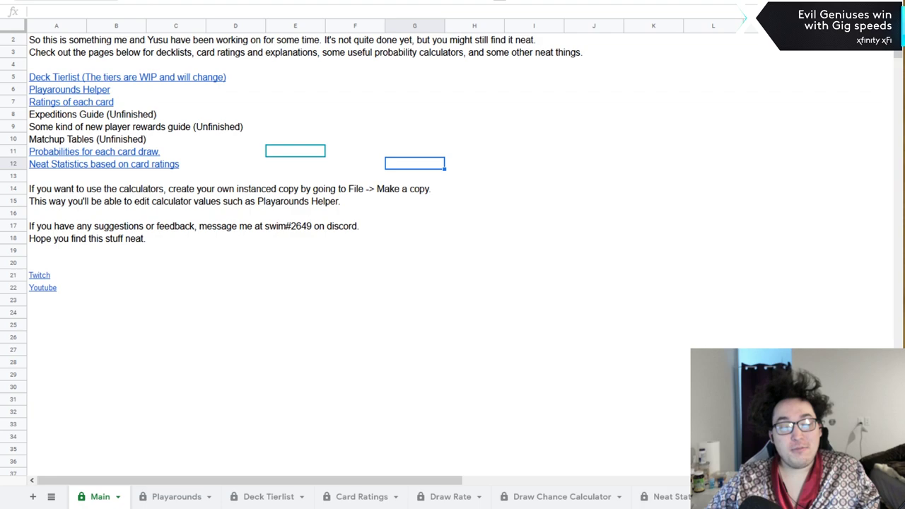
On the Playarounds sheet, set the first two enemy regions to Ionia and PnZ
left_click(178, 497)
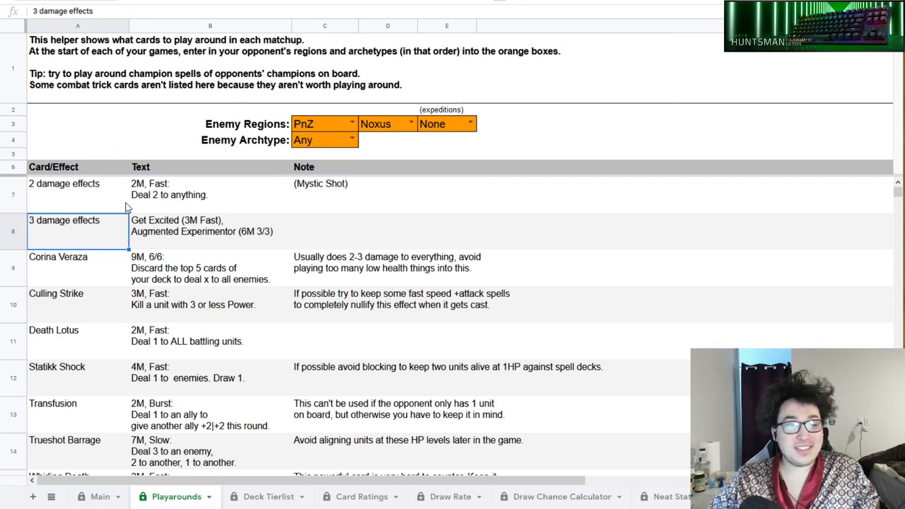
left_click(71, 46)
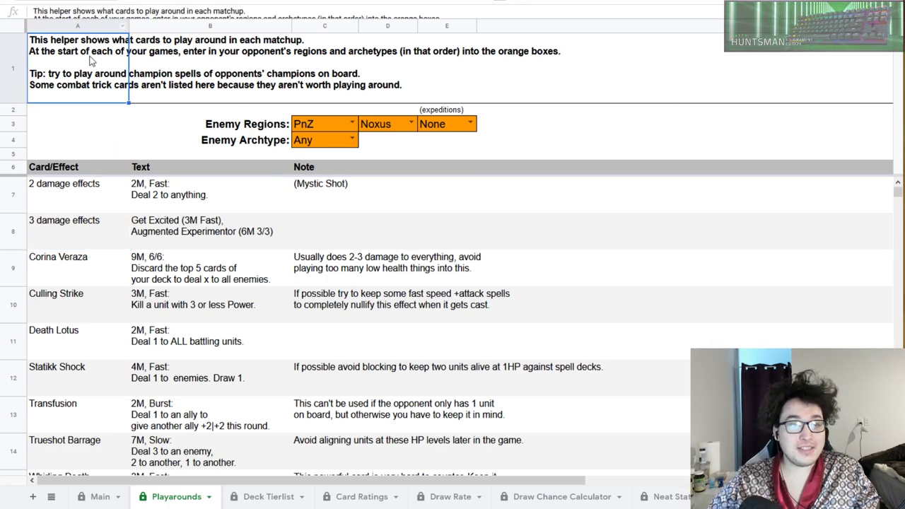
left_click(182, 52)
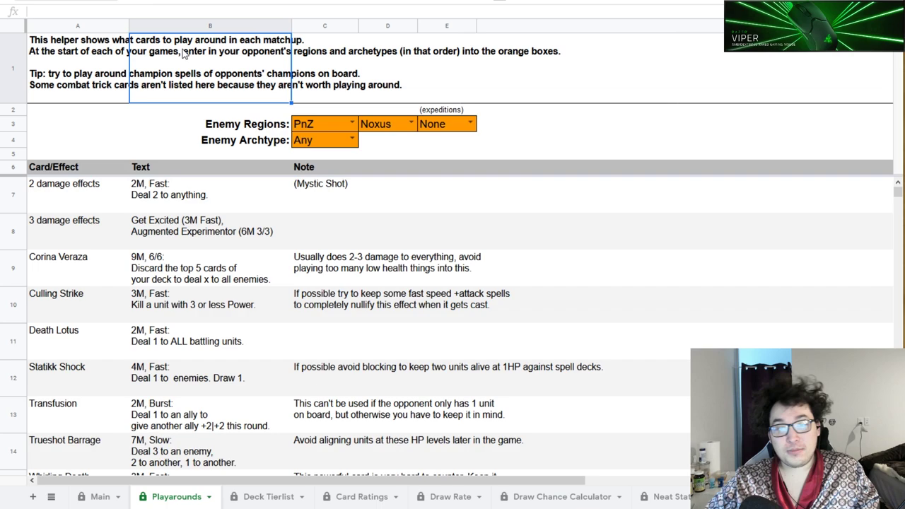
left_click(351, 124)
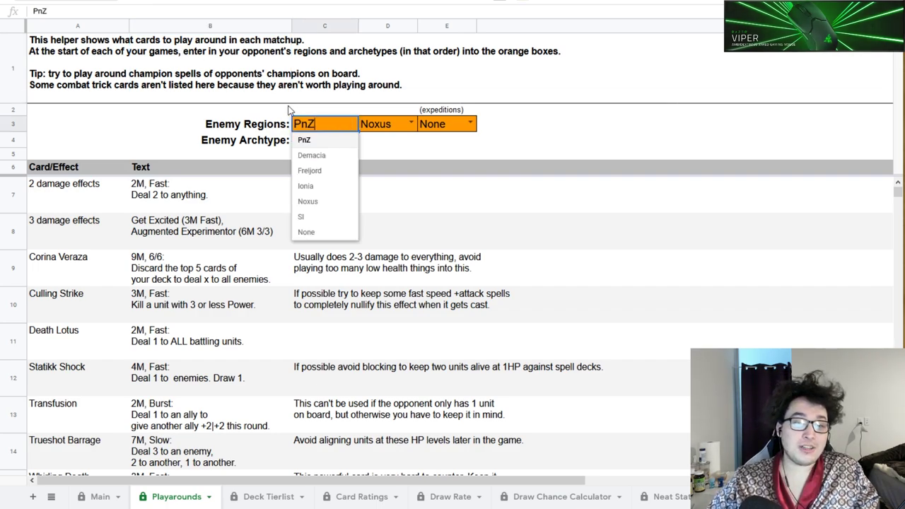
left_click(322, 185)
left_click(411, 123)
left_click(382, 202)
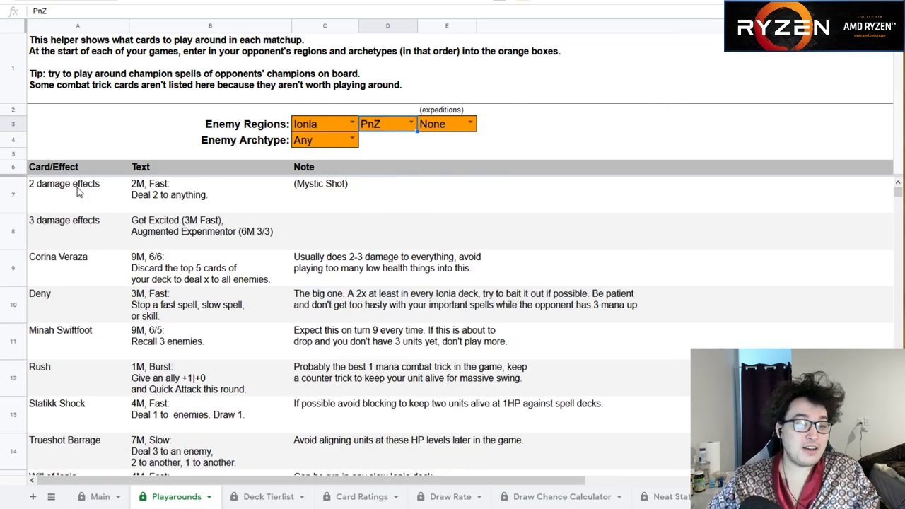
Examine the filtered list of cards to play around, including the text and notes for Statikk Shock and Trueshot Barrage
left_click_drag(78, 193, 76, 353)
scroll(262, 276, "down", 1)
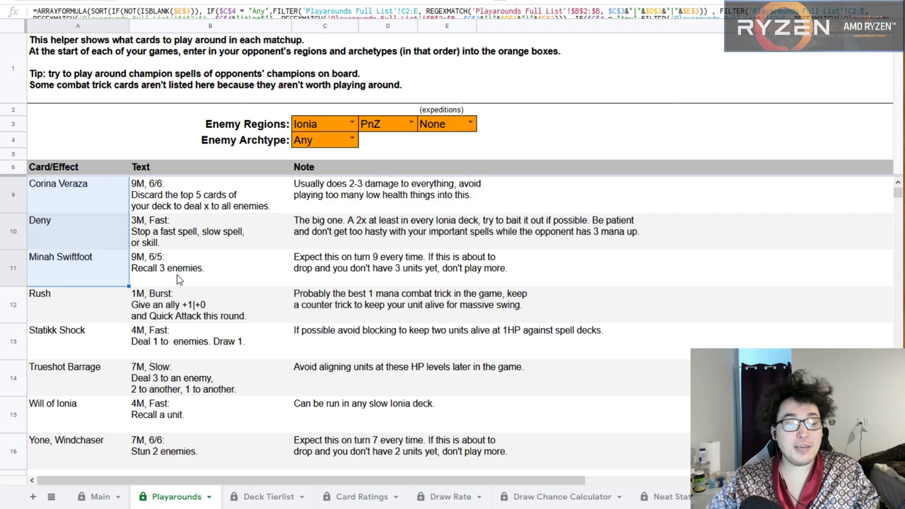
left_click(54, 309)
left_click(106, 340)
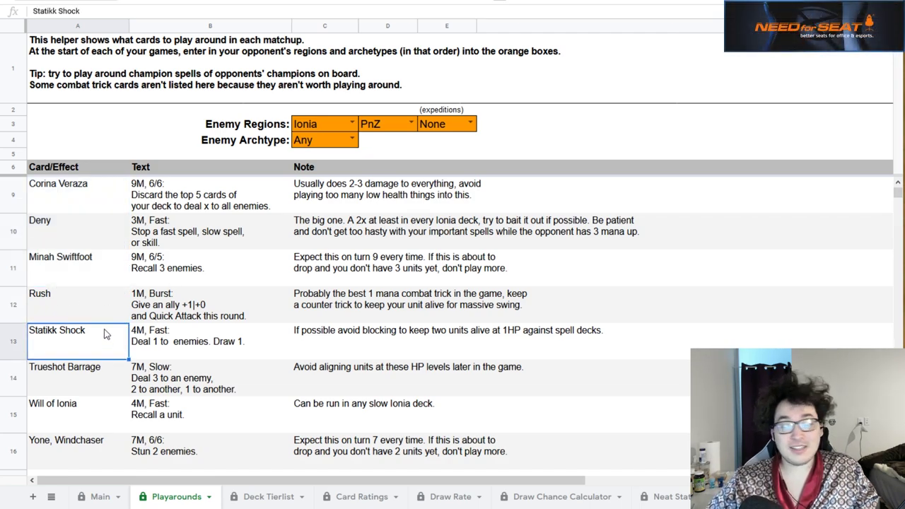
scroll(105, 334, "down", 2)
scroll(104, 334, "up", 2)
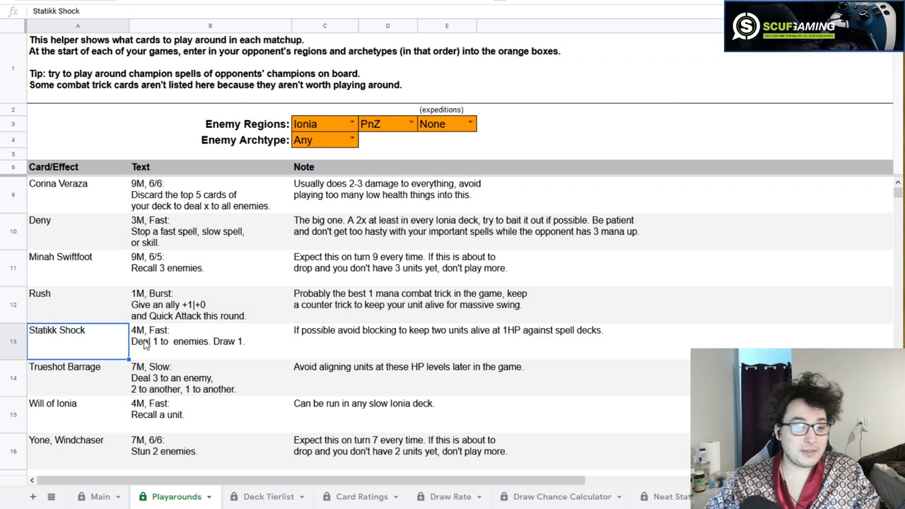
left_click(145, 337)
left_click(85, 344)
left_click(91, 373)
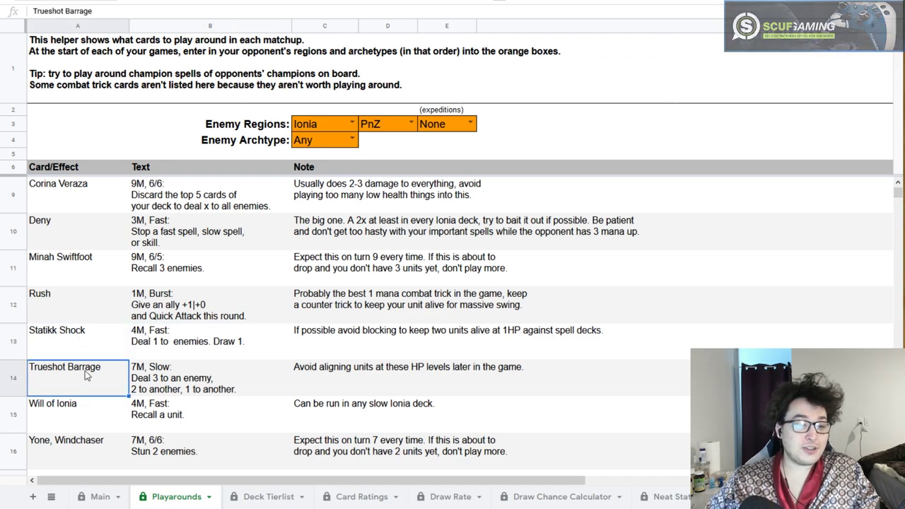
left_click(311, 371)
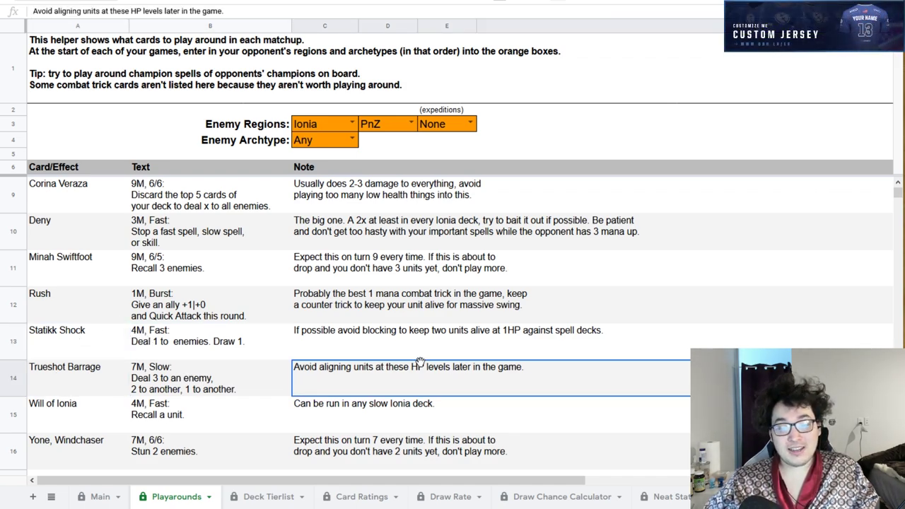
Examine the 2 damage and 3 damage effects entries at the start of the playarounds list
scroll(119, 351, "up", 1)
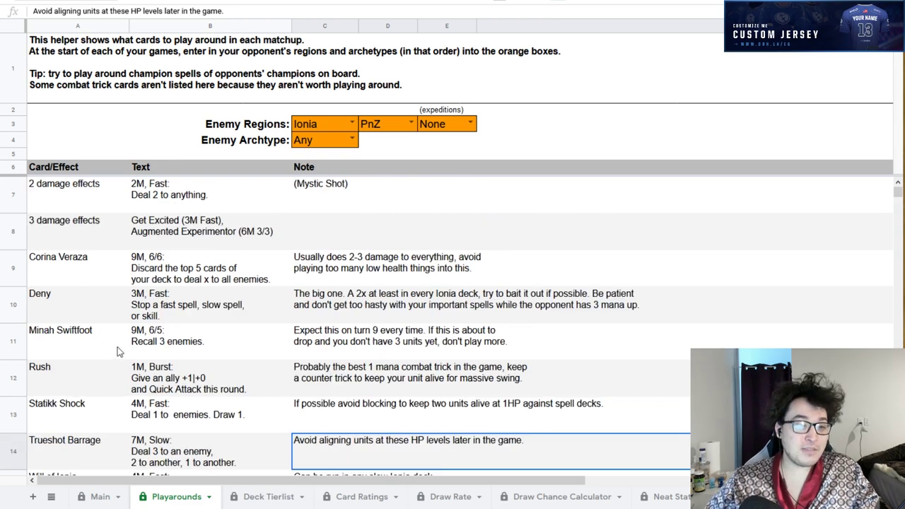
left_click_drag(80, 233, 76, 201)
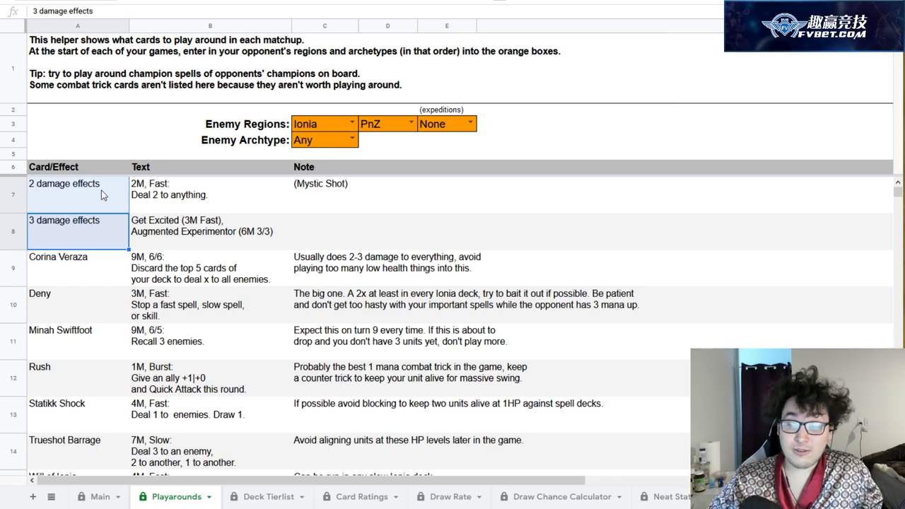
left_click(102, 224)
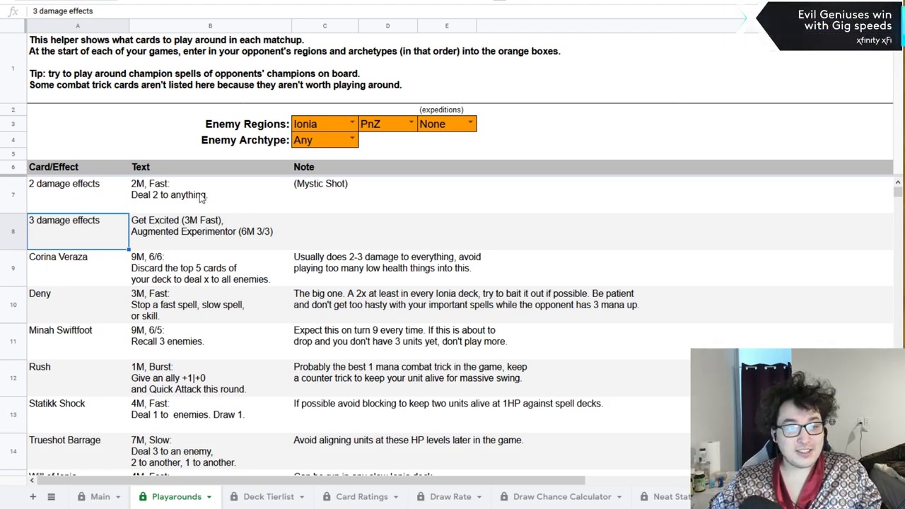
left_click(103, 190)
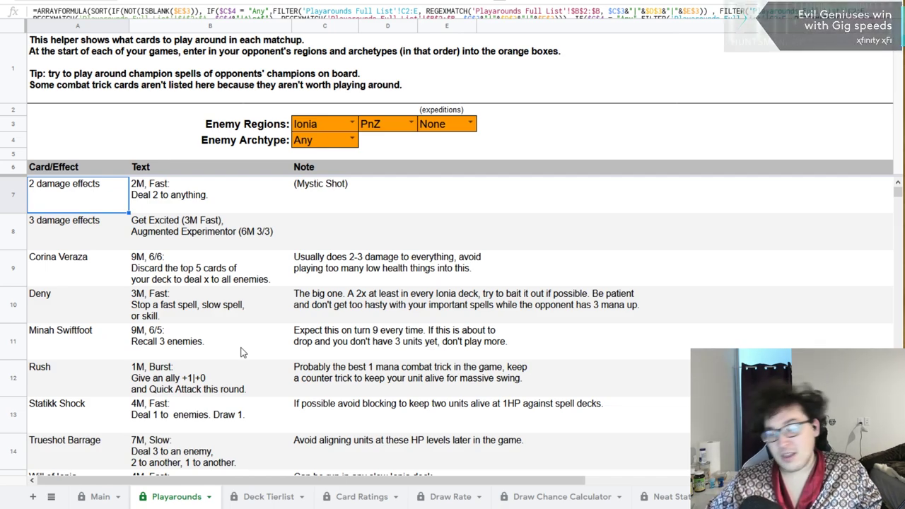
Open the Deck Tierlist sheet and review the tier definitions and the Tier column
left_click(263, 497)
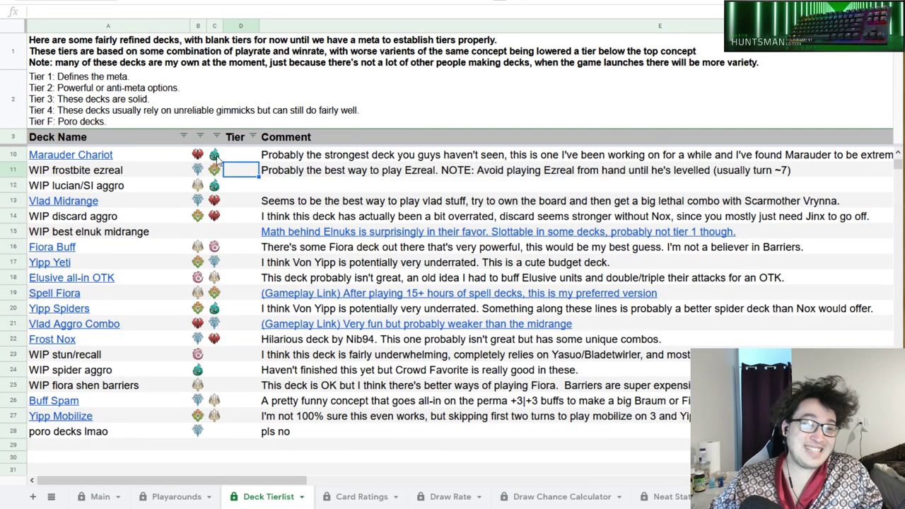
left_click(133, 97)
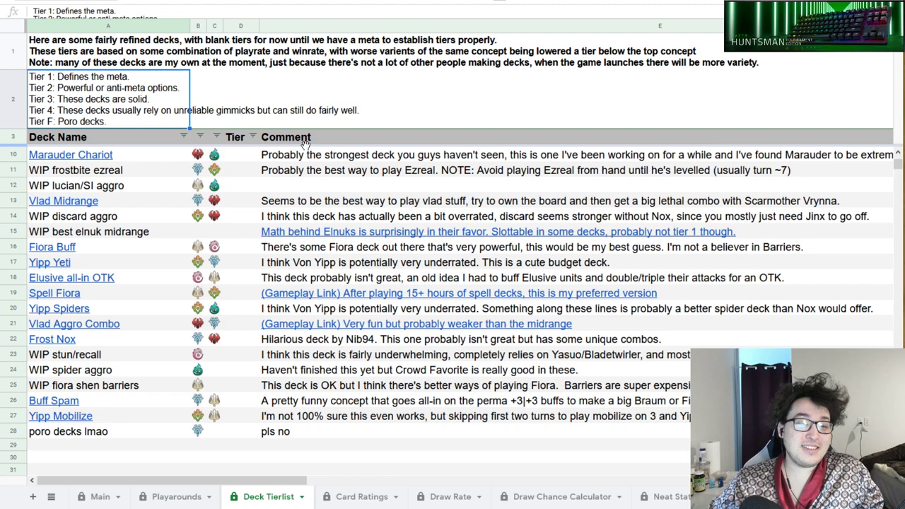
scroll(257, 178, "up", 2)
left_click_drag(241, 157, 241, 447)
left_click(445, 249)
left_click(241, 156)
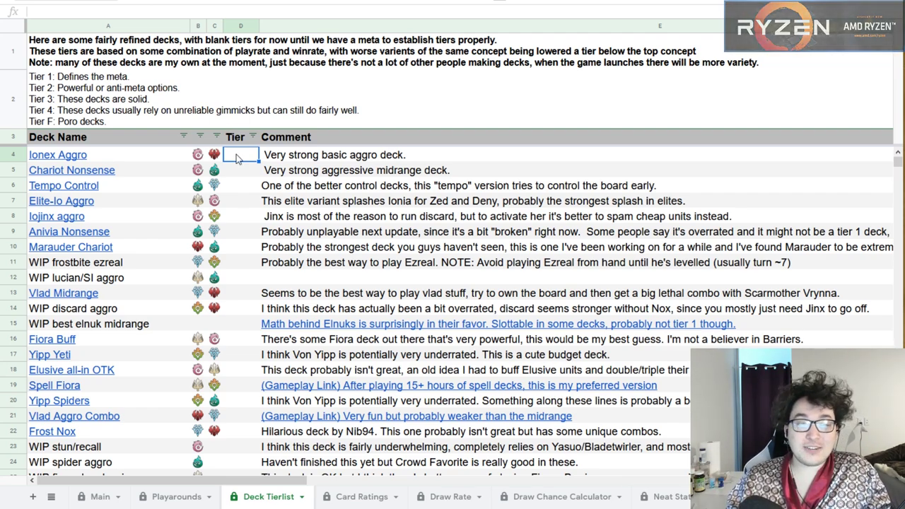
left_click_drag(238, 158, 245, 326)
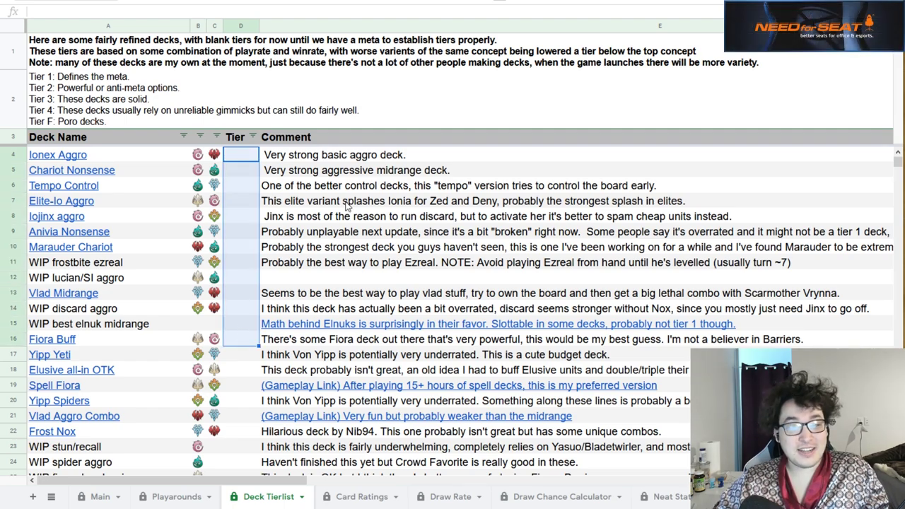
Look through the deck comments from the first deck to the end of the tierlist
left_click(354, 201)
left_click_drag(353, 155, 359, 195)
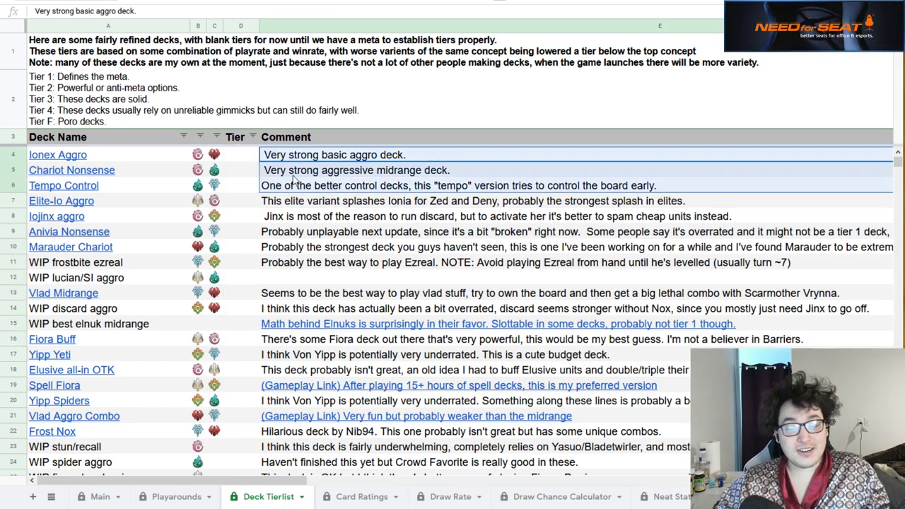
scroll(293, 178, "down", 5)
left_click(306, 205)
scroll(410, 161, "up", 5)
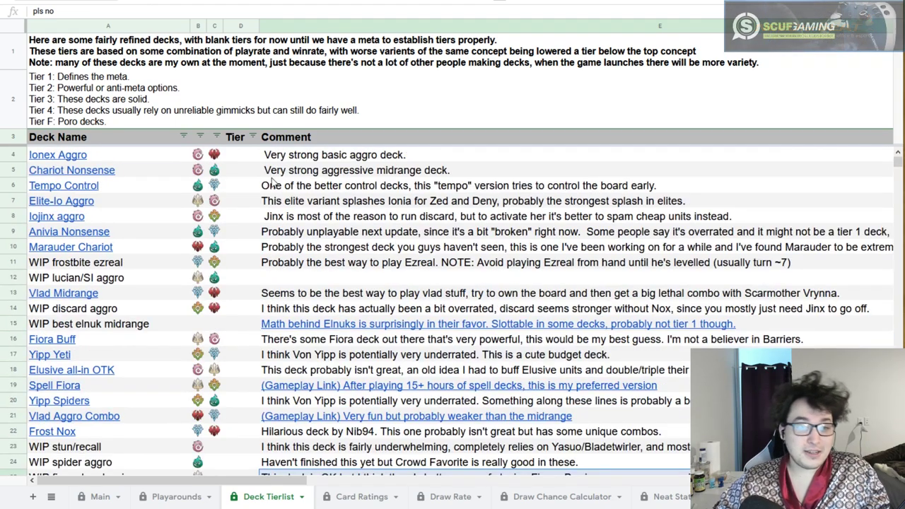
left_click_drag(240, 154, 243, 263)
left_click(408, 198)
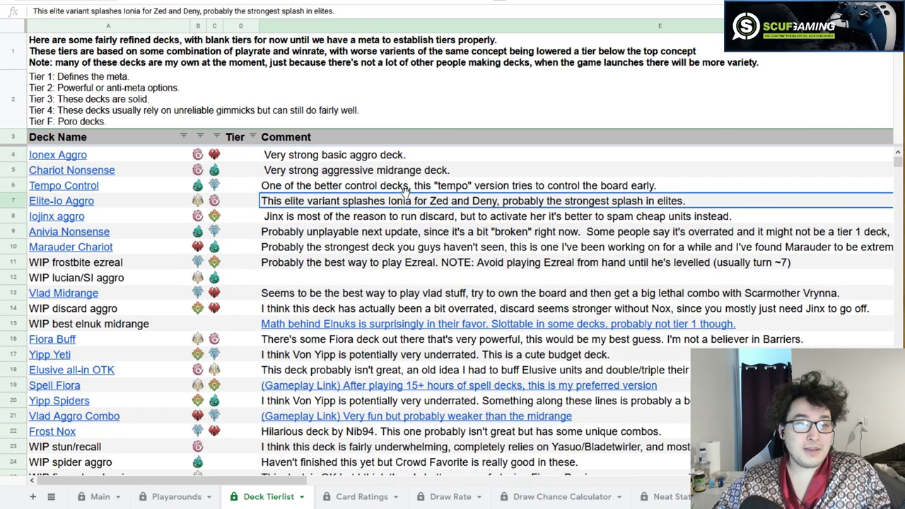
Open the linked deck page for Marauder Chariot from the tierlist and read its description
left_click(50, 172)
left_click(51, 219)
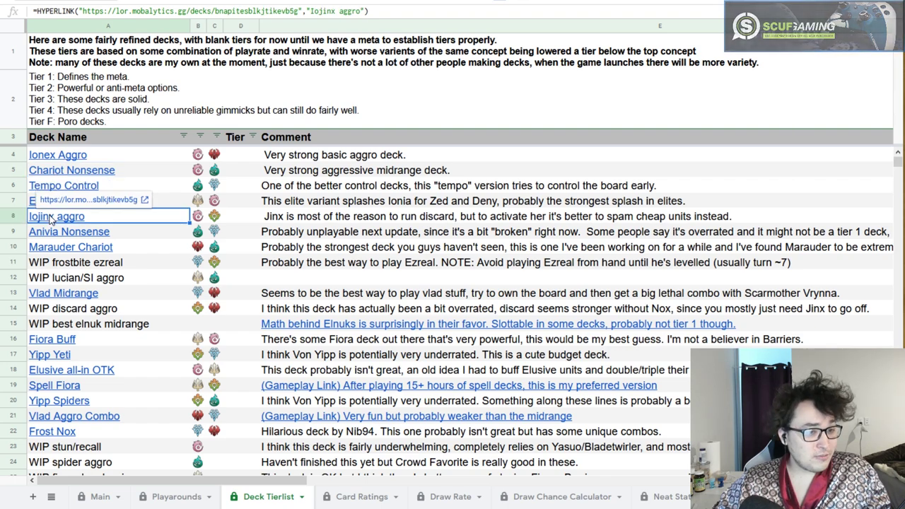
left_click(61, 236)
left_click(66, 295)
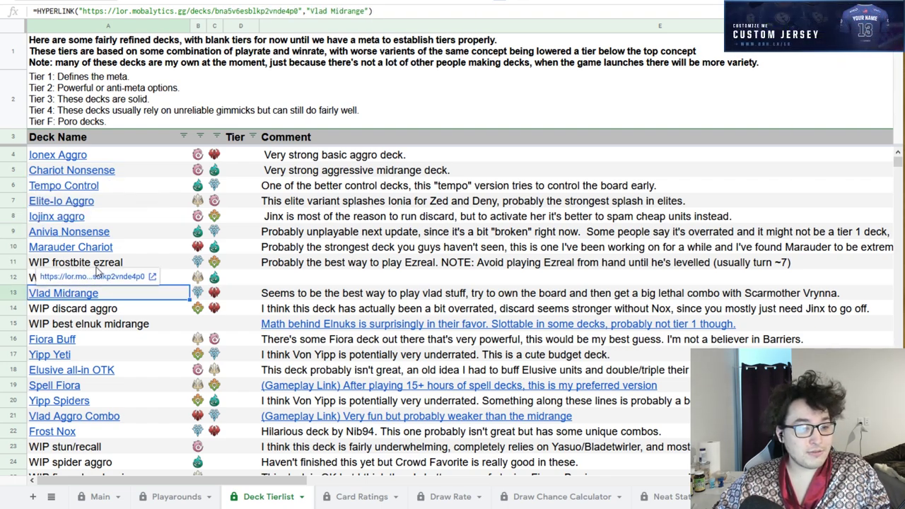
left_click(120, 246)
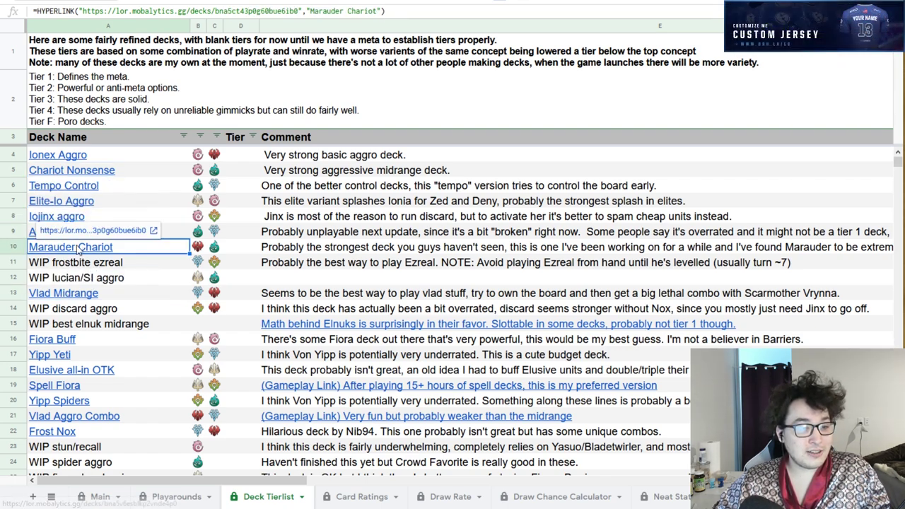
left_click(126, 237)
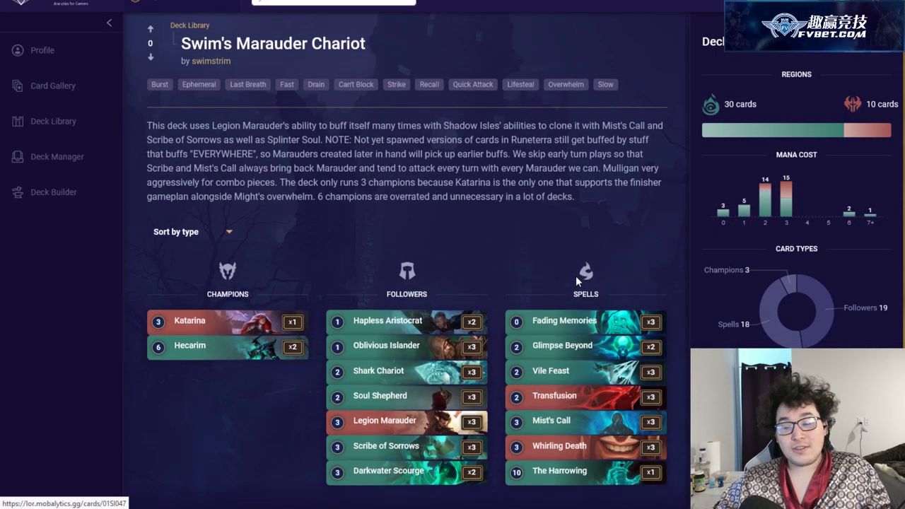
left_click_drag(581, 202, 182, 139)
left_click(182, 125)
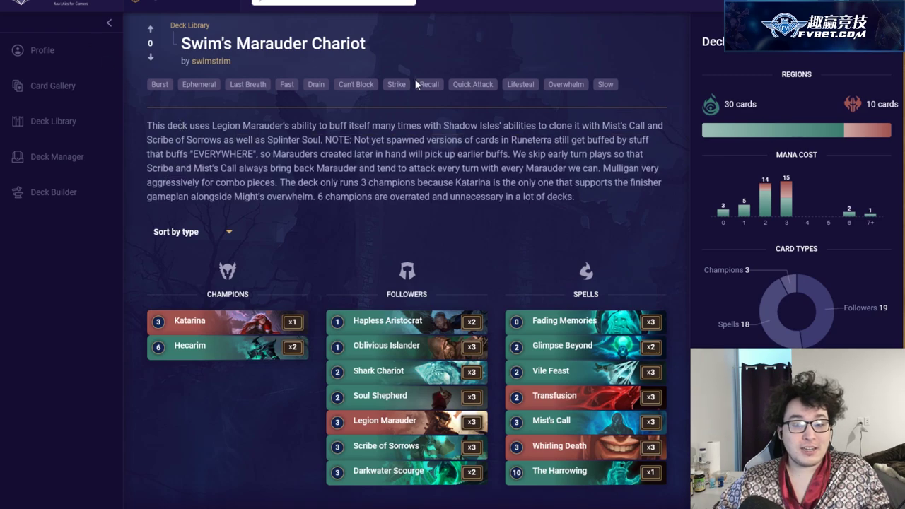
Close the Marauder Chariot deck page and look through the remaining decks in the tierlist
key("ctrl+w")
scroll(166, 305, "down", 1)
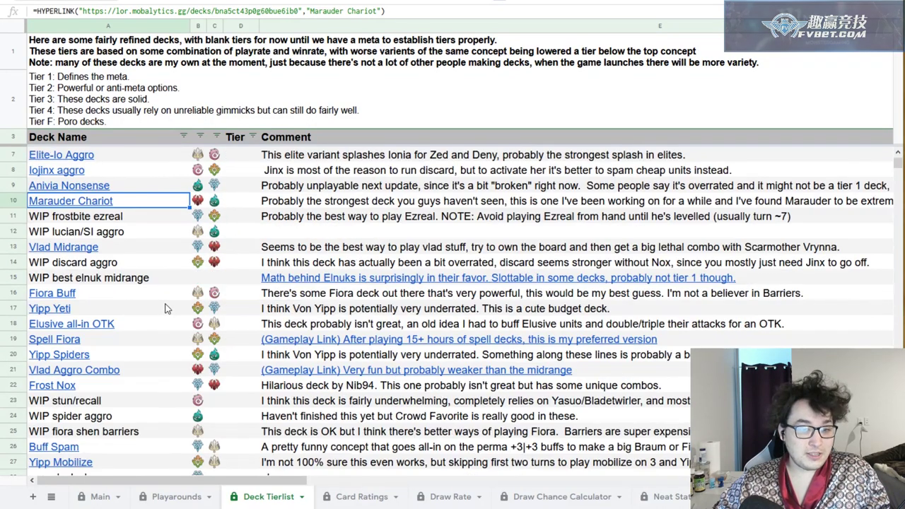
scroll(159, 297, "down", 1)
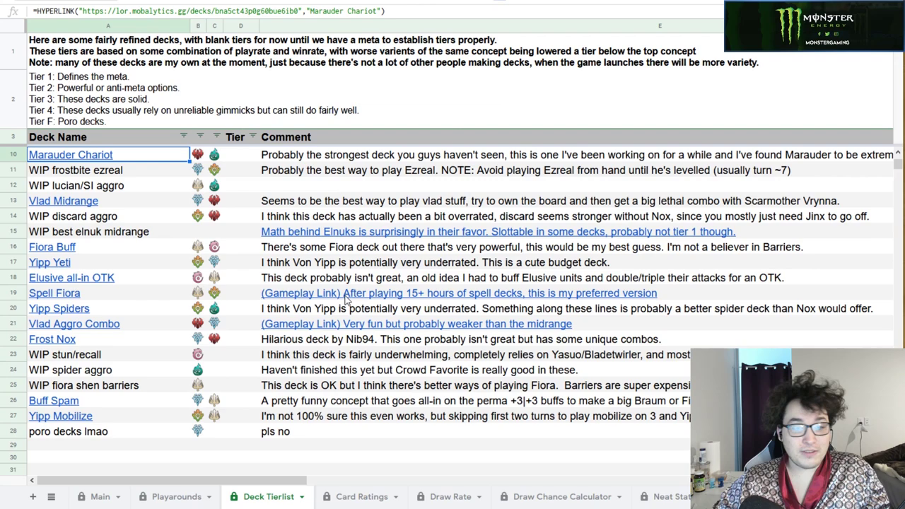
Examine the work-in-progress decks in the Deck Tierlist, from WIP fiora shen barriers up to WIP frostbite ezreal
scroll(98, 305, "down", 1)
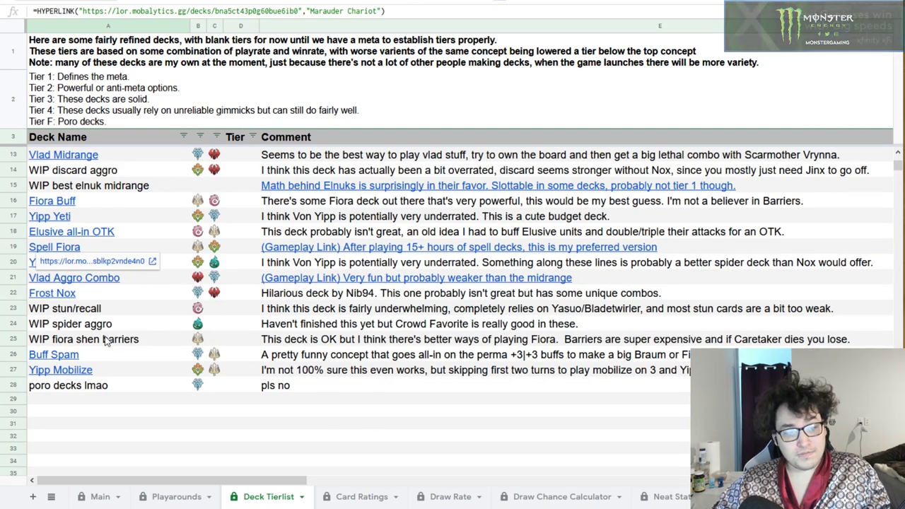
left_click_drag(71, 339, 69, 309)
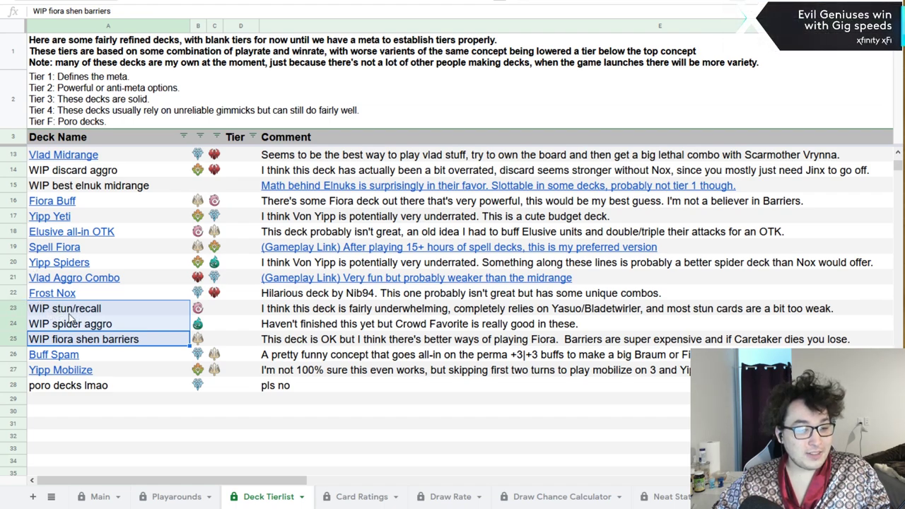
scroll(122, 335, "up", 3)
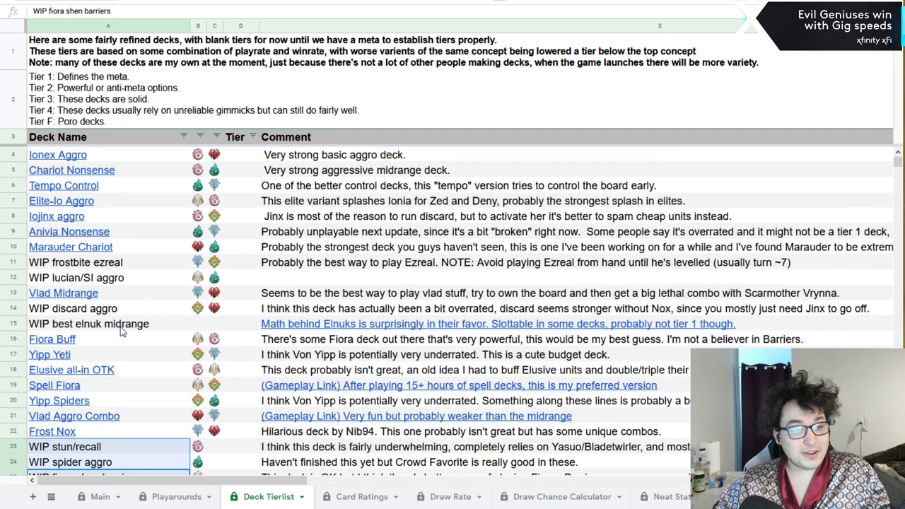
left_click(103, 323)
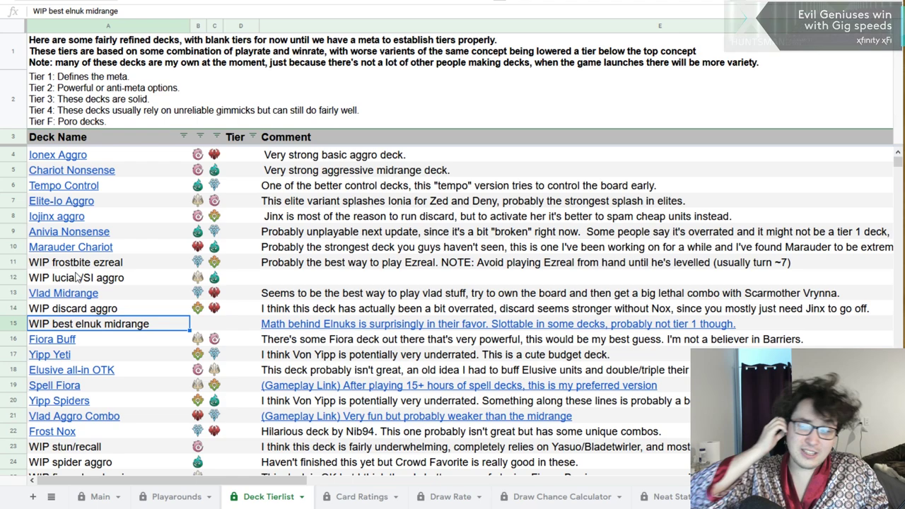
left_click_drag(78, 277, 135, 260)
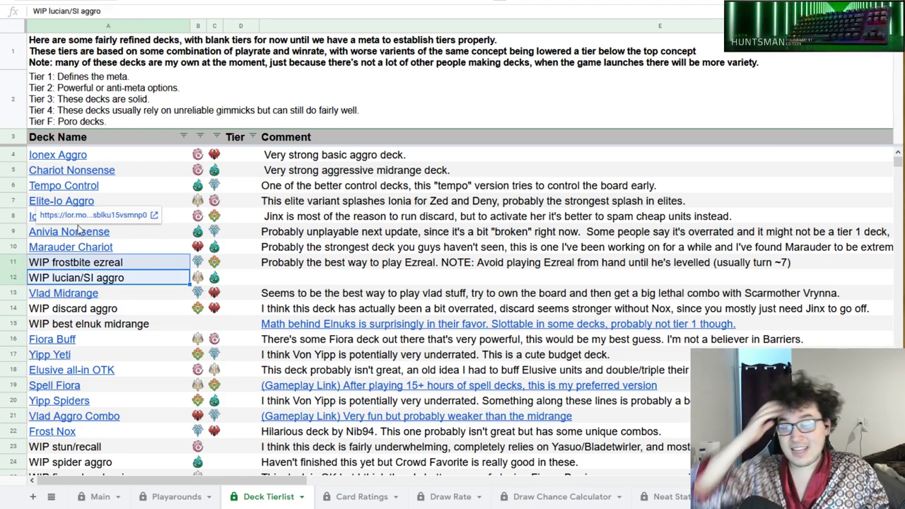
Open the Card Ratings sheet and look over the Notes column for the top-rated cards
key("ctrl+shift+Page_Down")
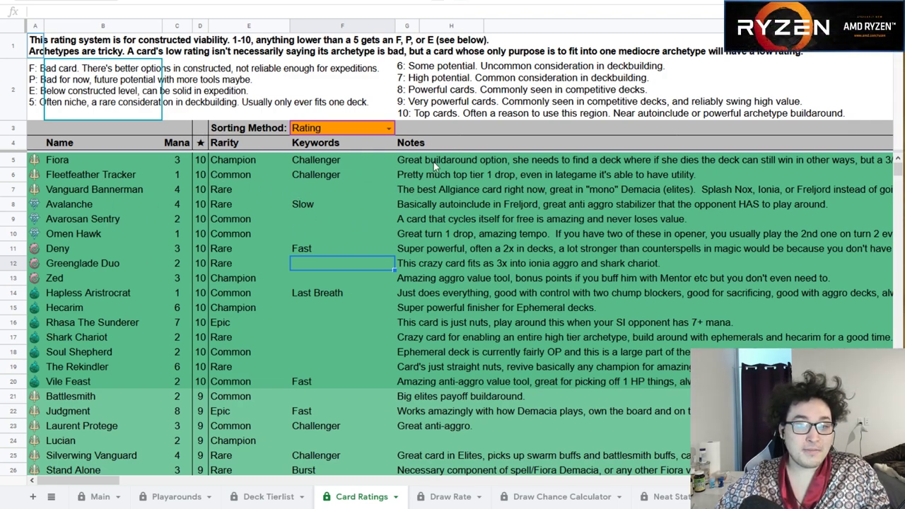
left_click_drag(433, 162, 601, 352)
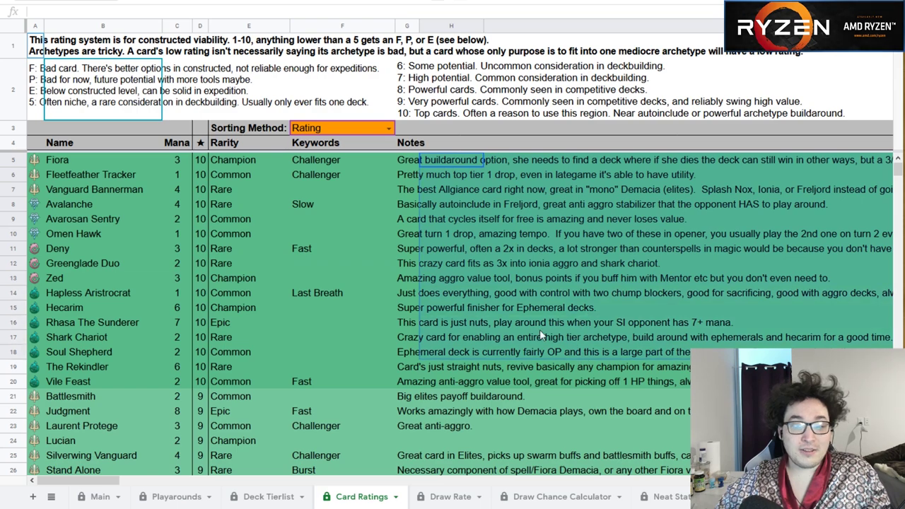
left_click(409, 181)
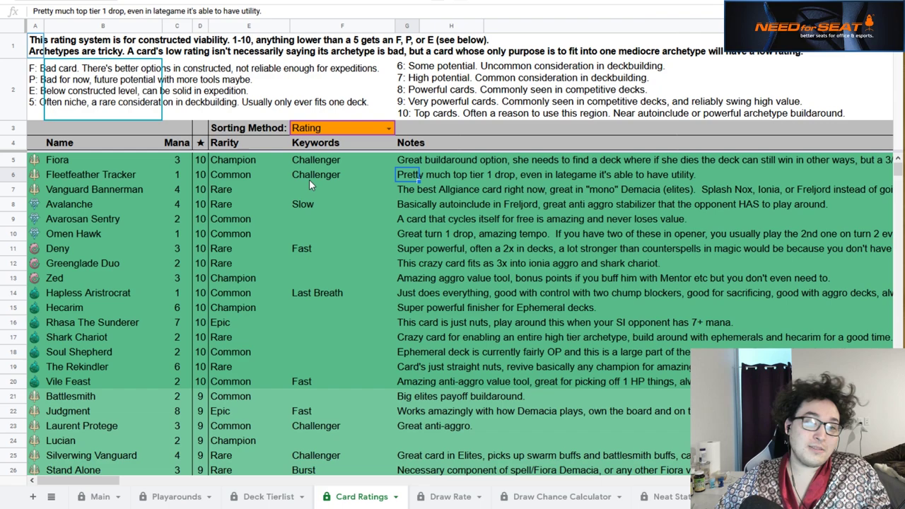
Review the rating scale definitions above the card list, covering F, P, E and 5 through 10
left_click(36, 105)
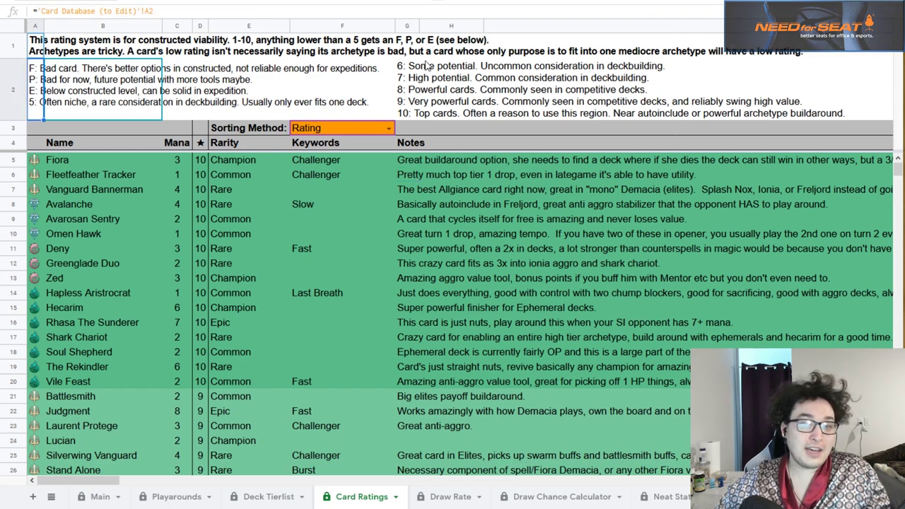
left_click(424, 120)
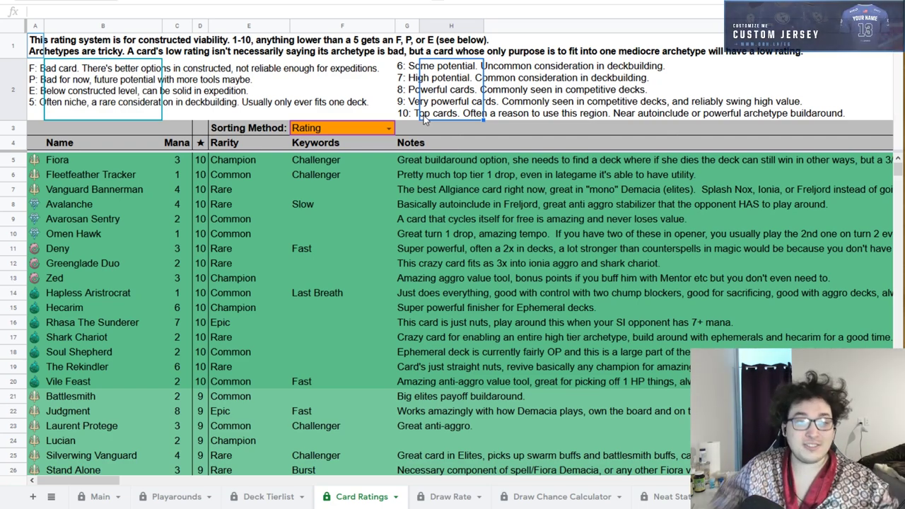
left_click(37, 72)
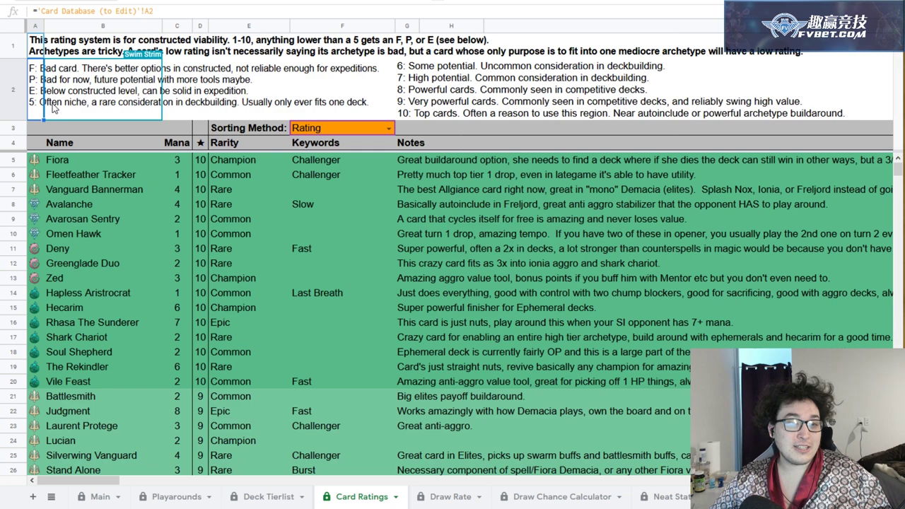
left_click_drag(122, 108, 213, 106)
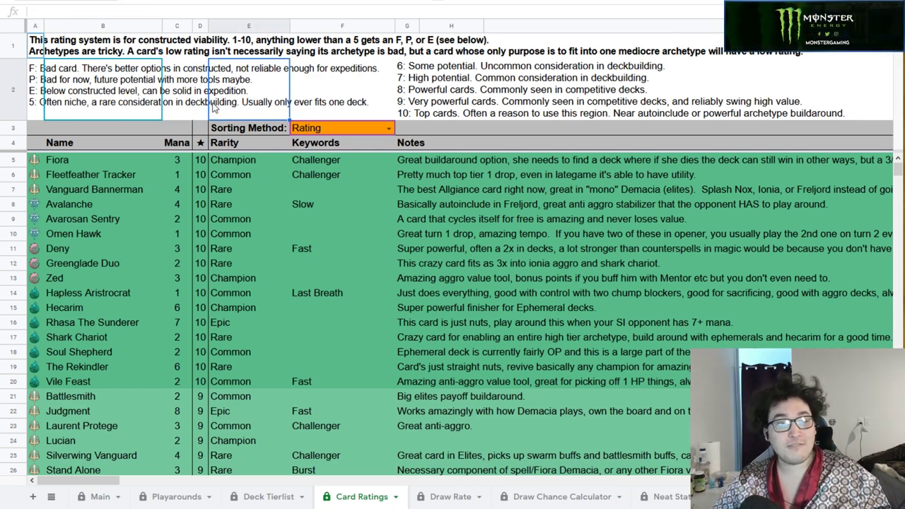
left_click_drag(430, 123, 424, 120)
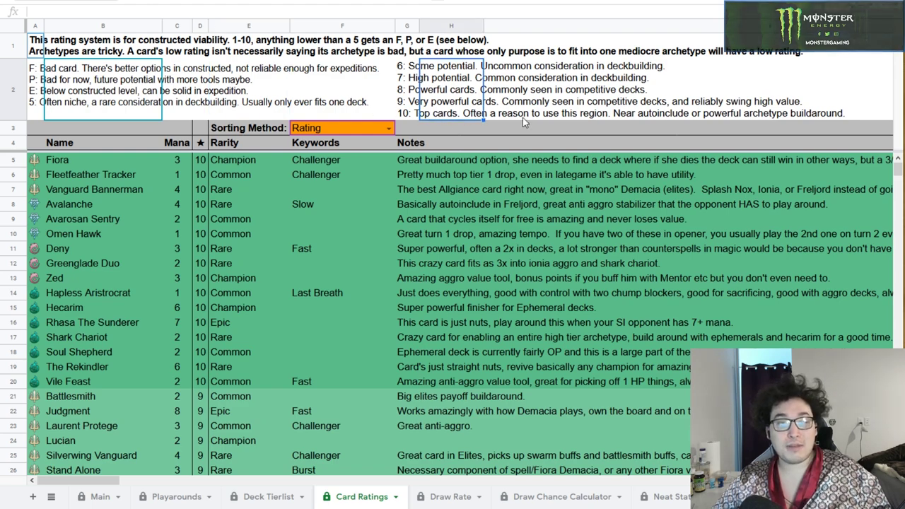
left_click_drag(277, 91, 212, 98)
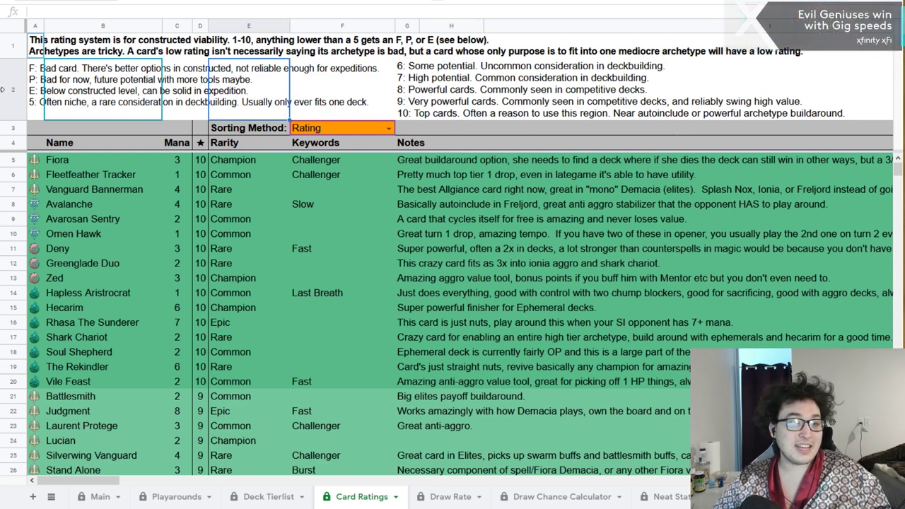
left_click(44, 85)
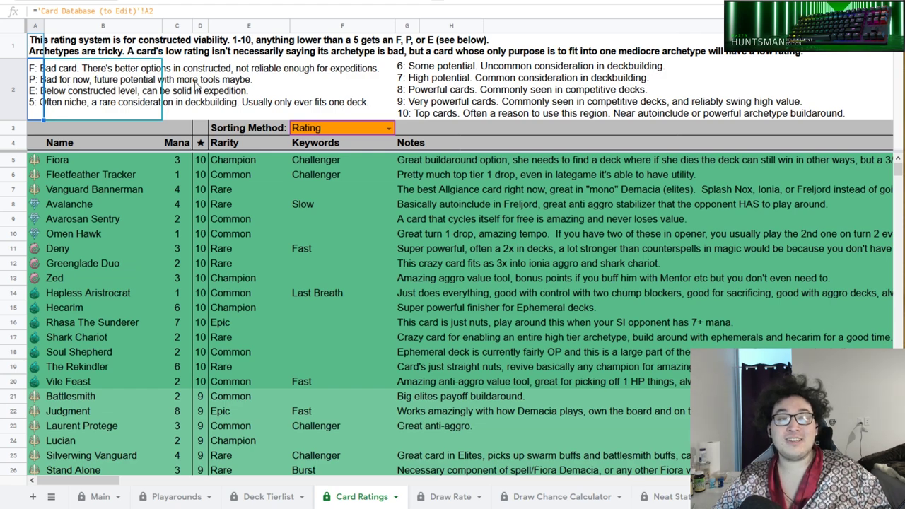
left_click(253, 85)
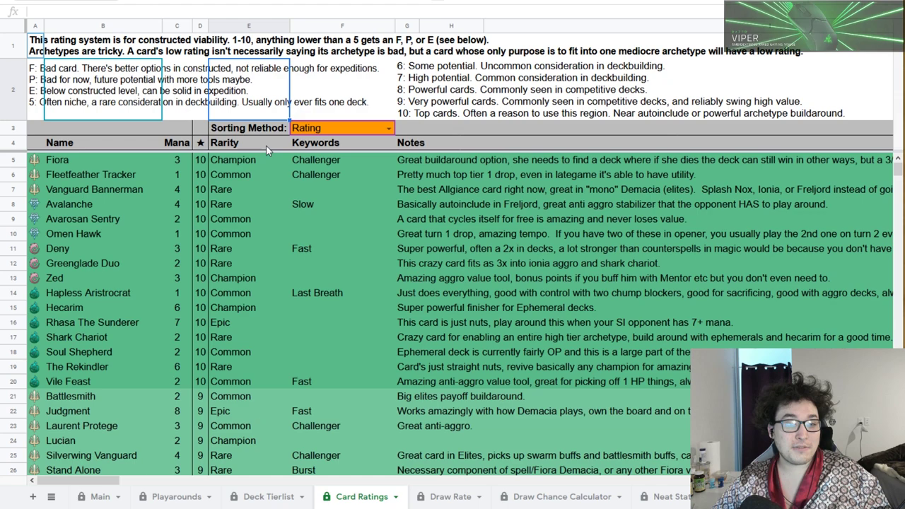
Look down the card list through ratings 10, 9 and 8, and return to the first card
scroll(297, 182, "down", 2)
scroll(302, 185, "up", 2)
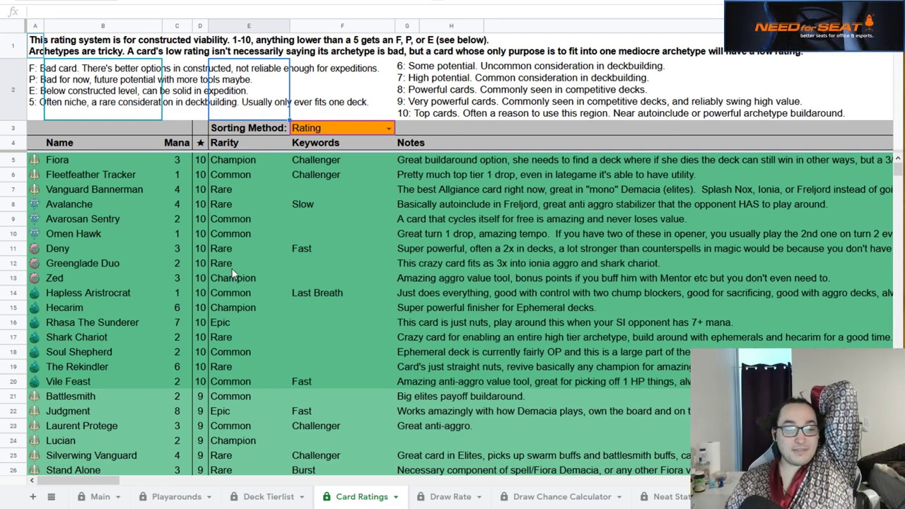
scroll(232, 274, "down", 4)
scroll(232, 274, "down", 4)
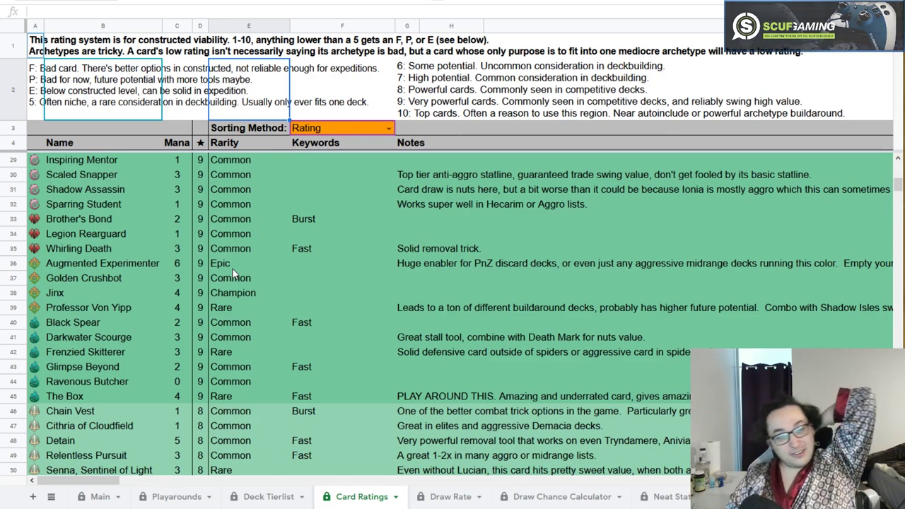
scroll(231, 269, "up", 8)
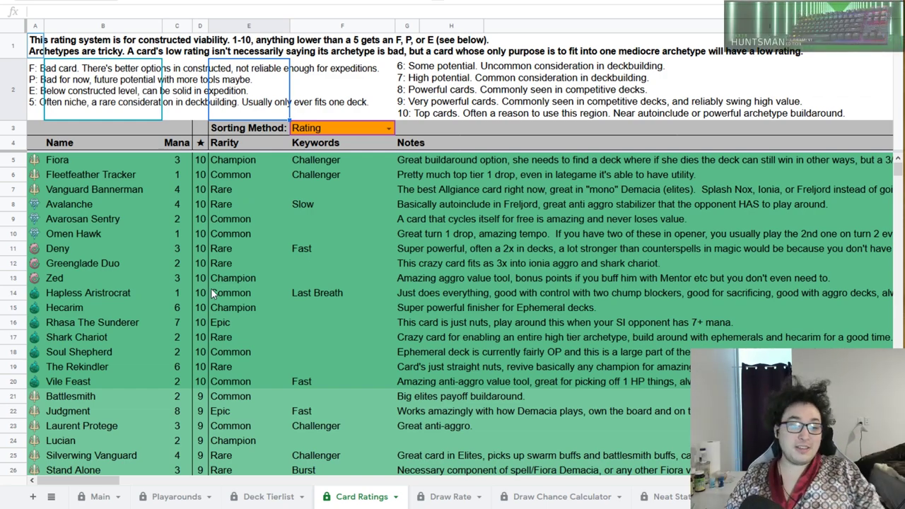
Examine the cards rated 9 and highlight the 10-rated block from Hapless Aristocrat to Vile Feast
scroll(211, 288, "down", 3)
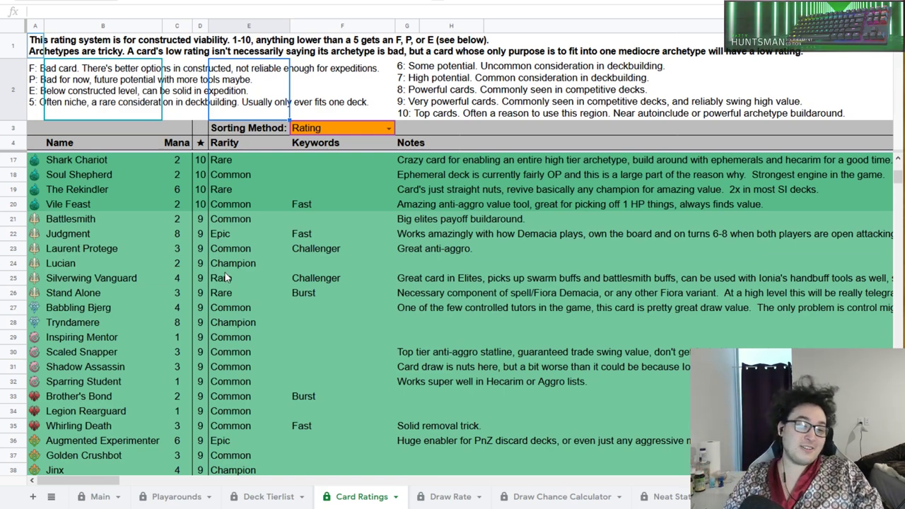
left_click(196, 236)
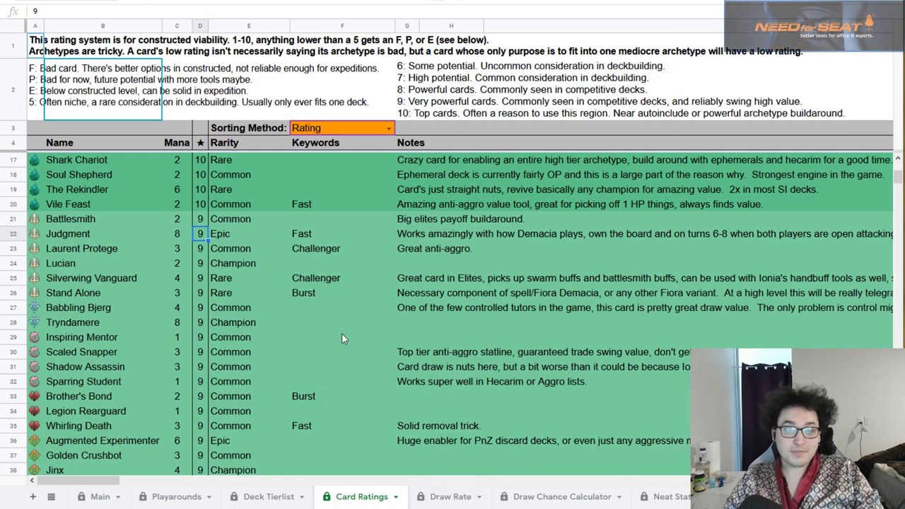
scroll(341, 339, "down", 5)
scroll(177, 296, "up", 9)
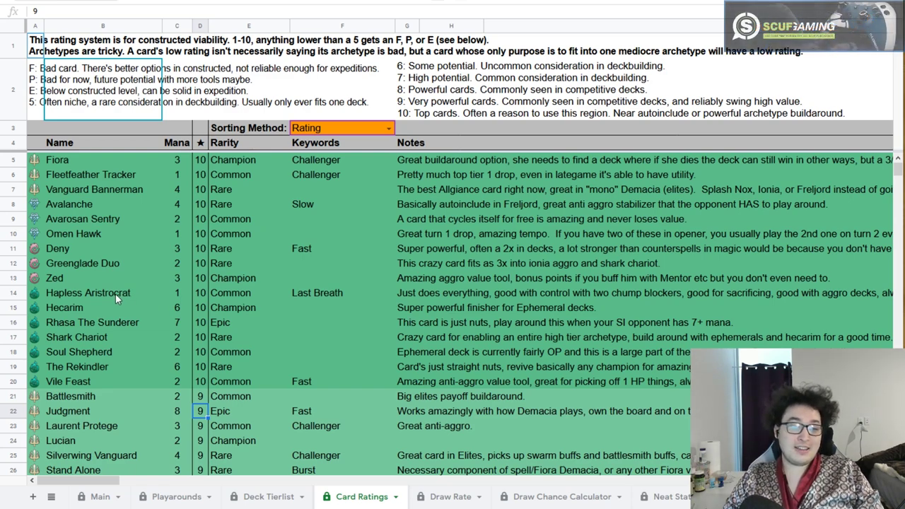
left_click_drag(116, 293, 195, 387)
scroll(145, 327, "down", 5)
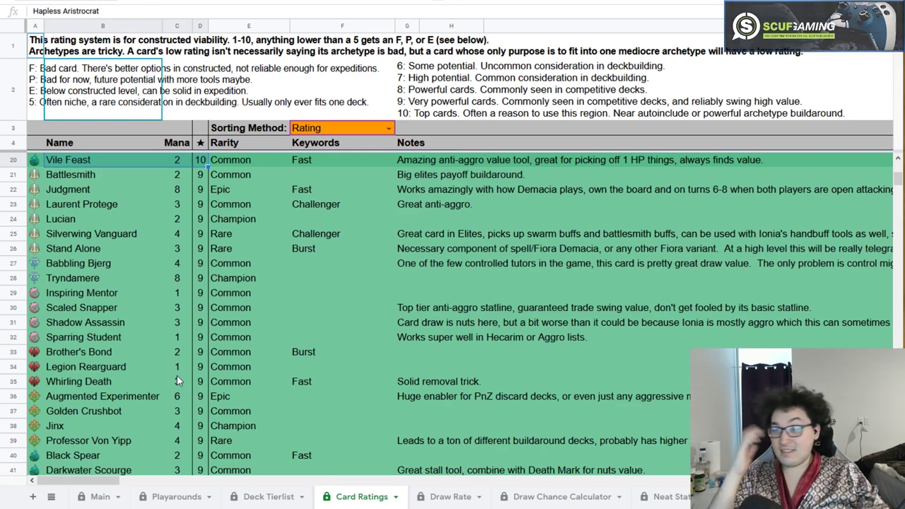
Show the available sorting methods for the card ratings, keeping the list sorted by Rating
left_click(456, 499)
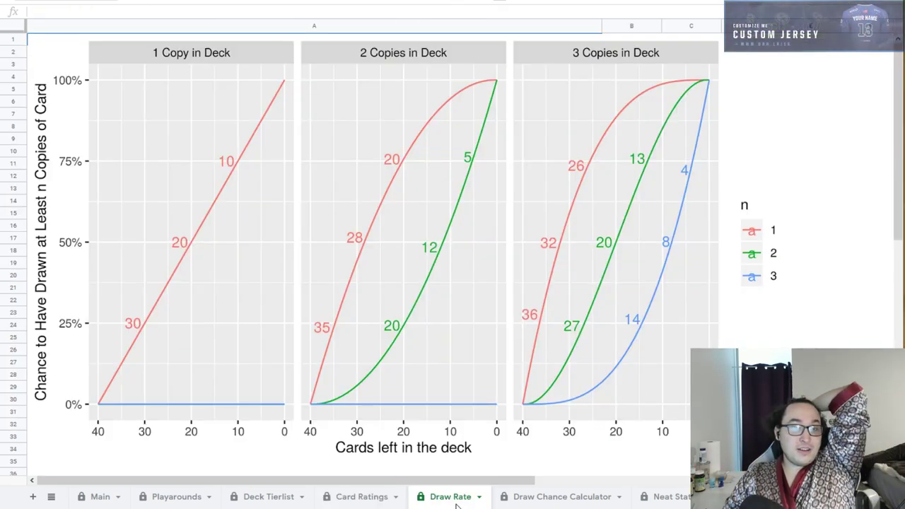
left_click(362, 497)
left_click(387, 128)
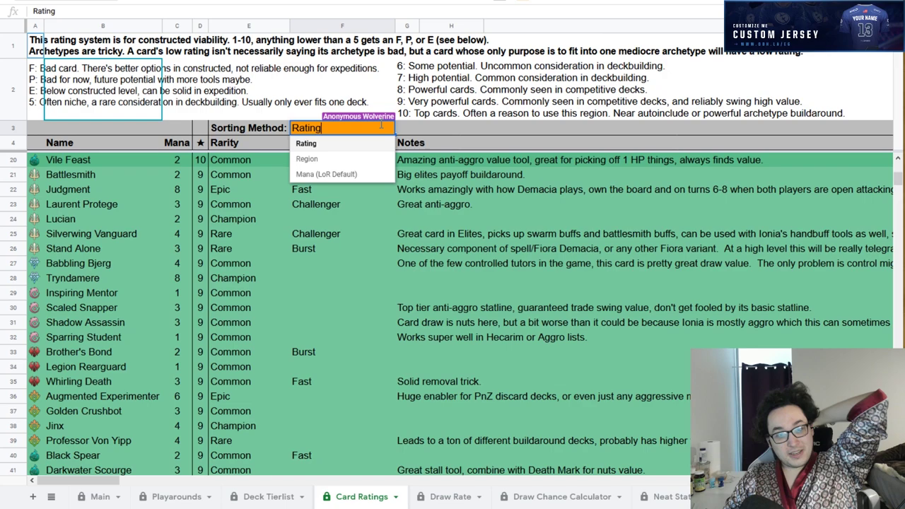
left_click(582, 317)
Review the Draw Rate charts for 1, 2 and 3 copies, and open the Draw Chance Calculator sheet
left_click(451, 497)
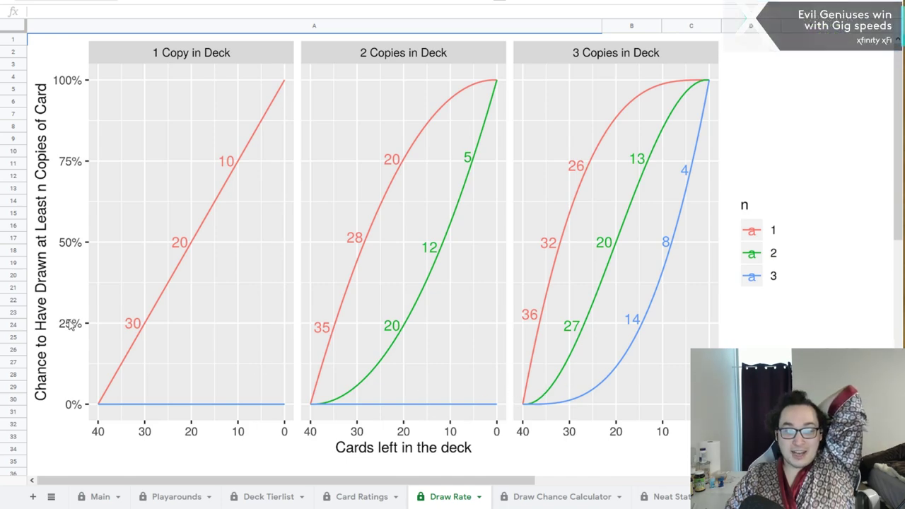
left_click(551, 498)
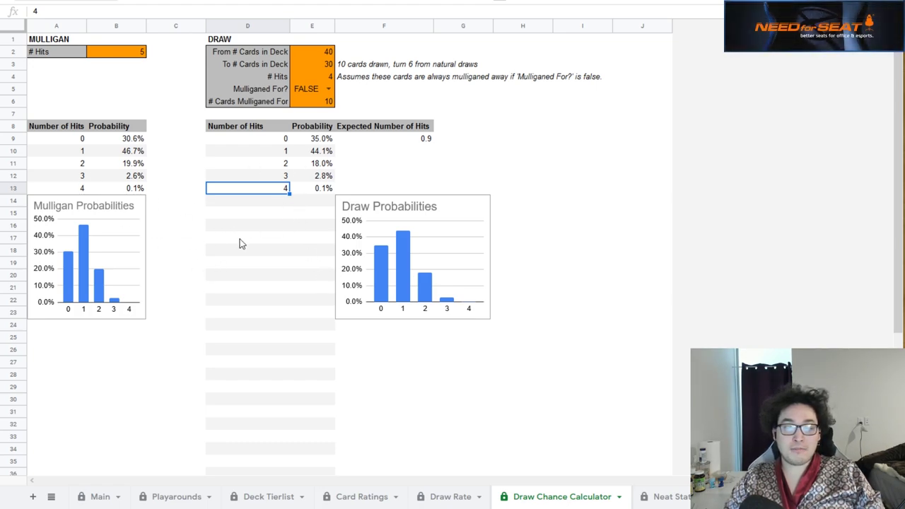
View the Neat Statistics charts and return to the start of the Card Ratings list
scroll(587, 500, "down", 2)
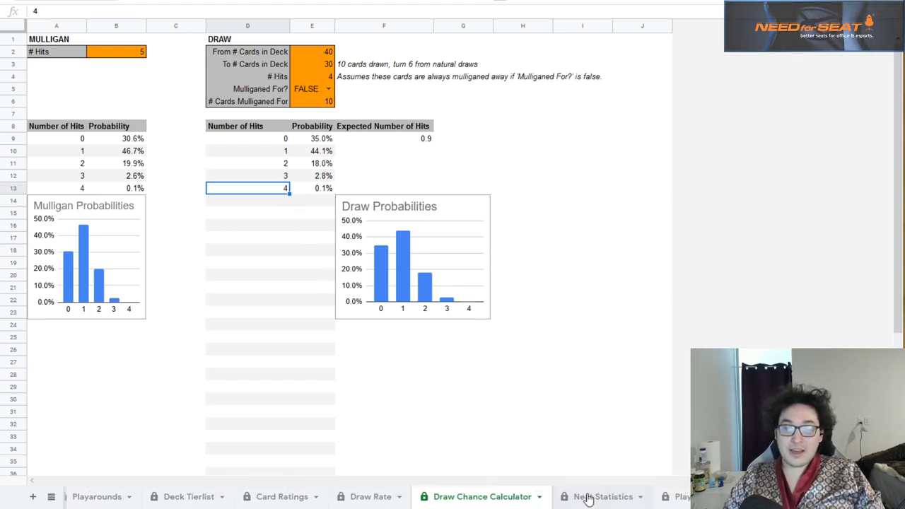
left_click(587, 497)
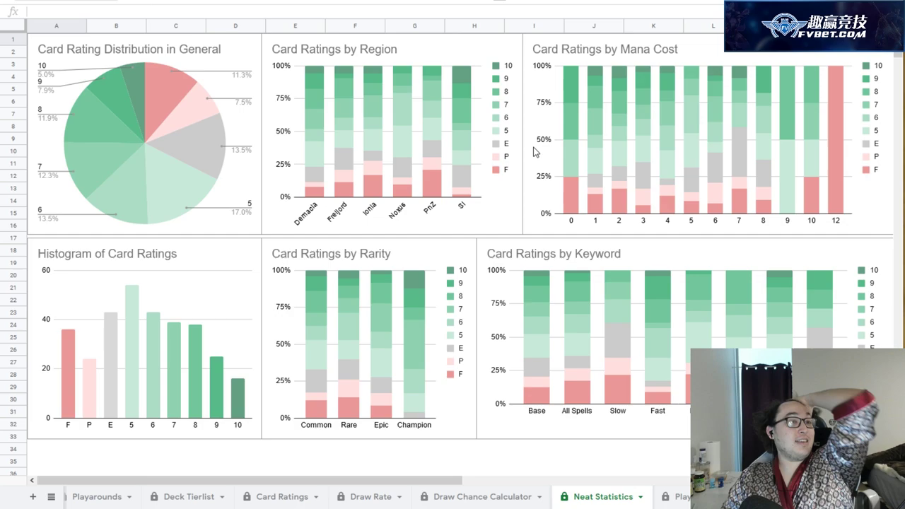
left_click(274, 497)
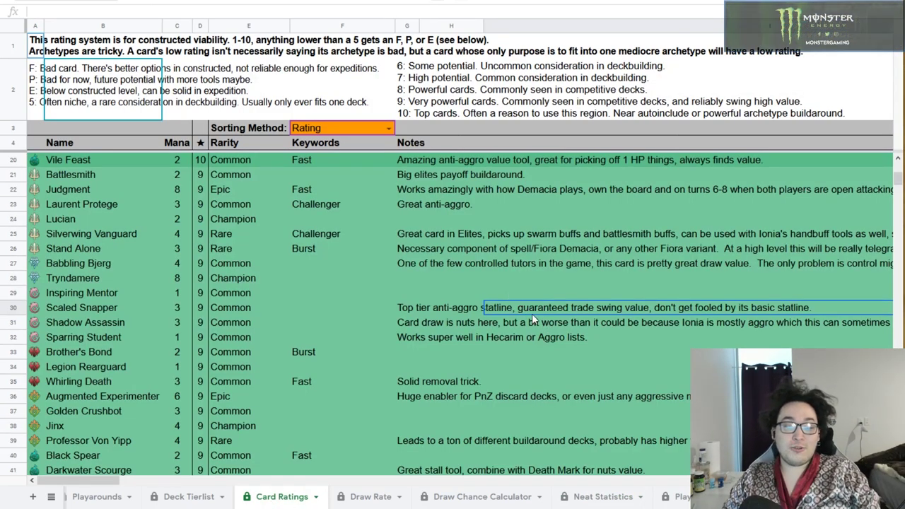
scroll(531, 313, "up", 5)
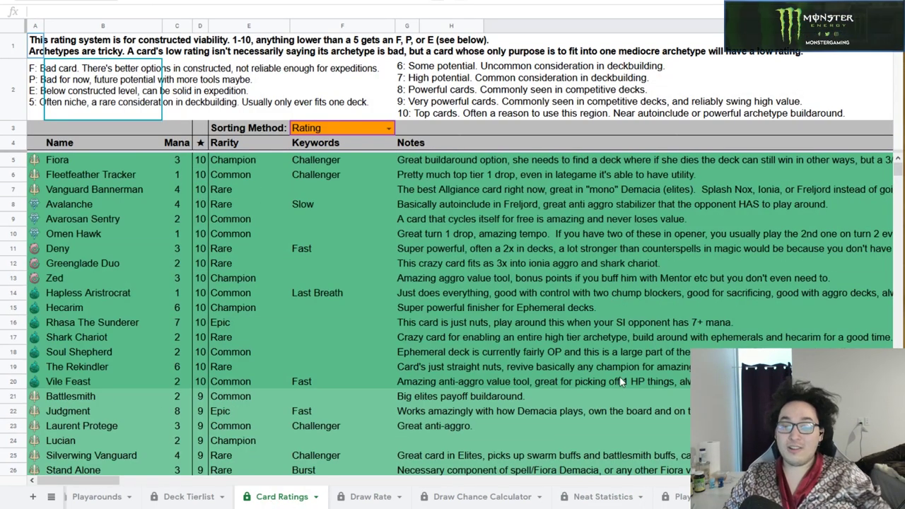
Reopen the Neat Statistics sheet and examine the Card Ratings by Region chart, including the F share for PnZ
left_click(603, 497)
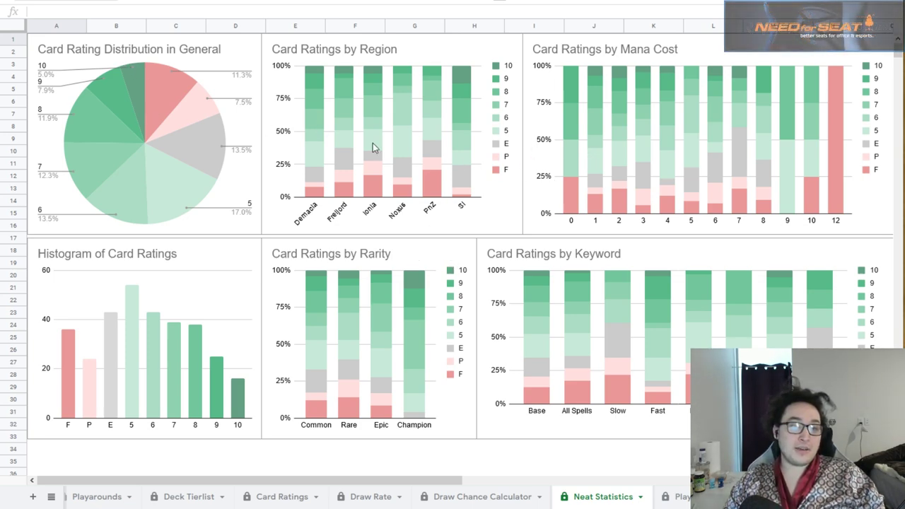
left_click(289, 42)
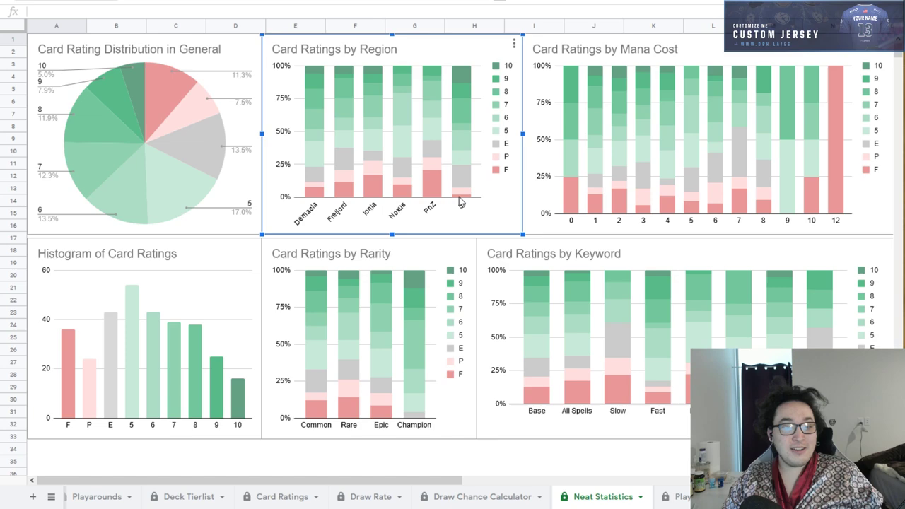
mouse_move(434, 187)
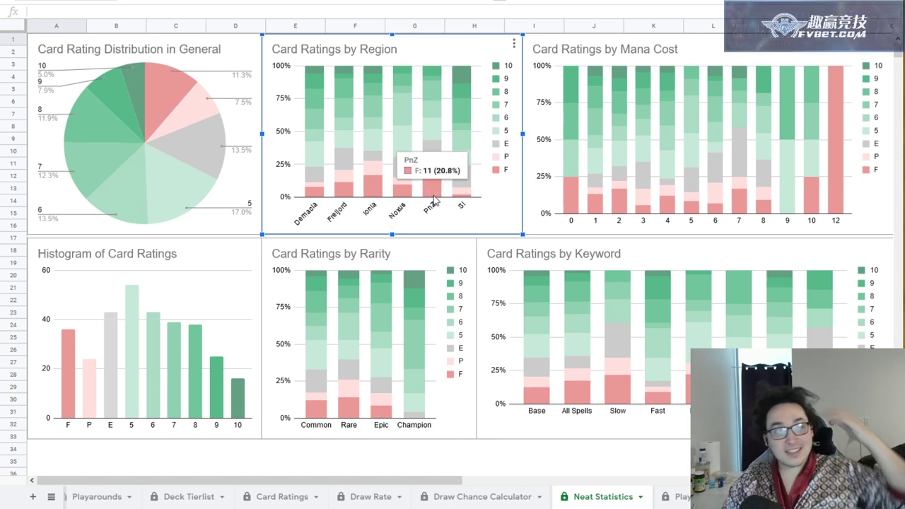
mouse_move(434, 67)
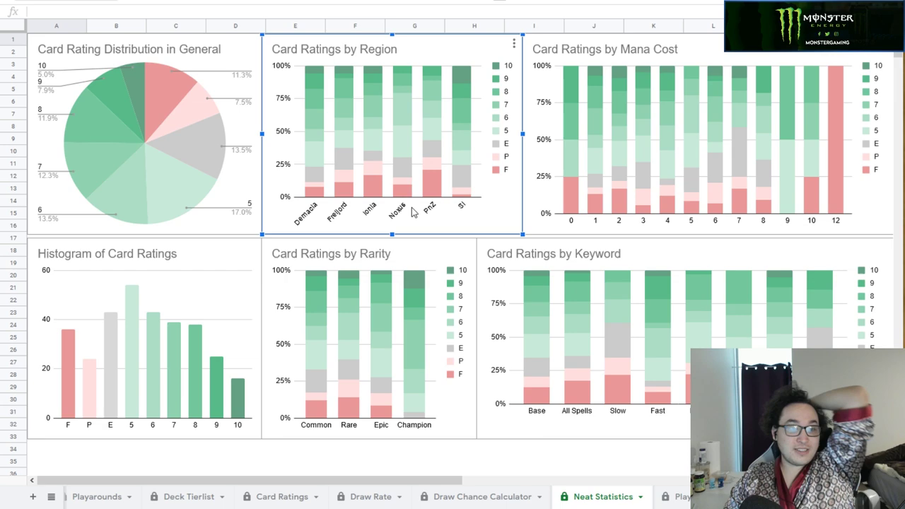
Examine Ionia's F and 10 shares in the Card Ratings by Region chart
mouse_move(376, 198)
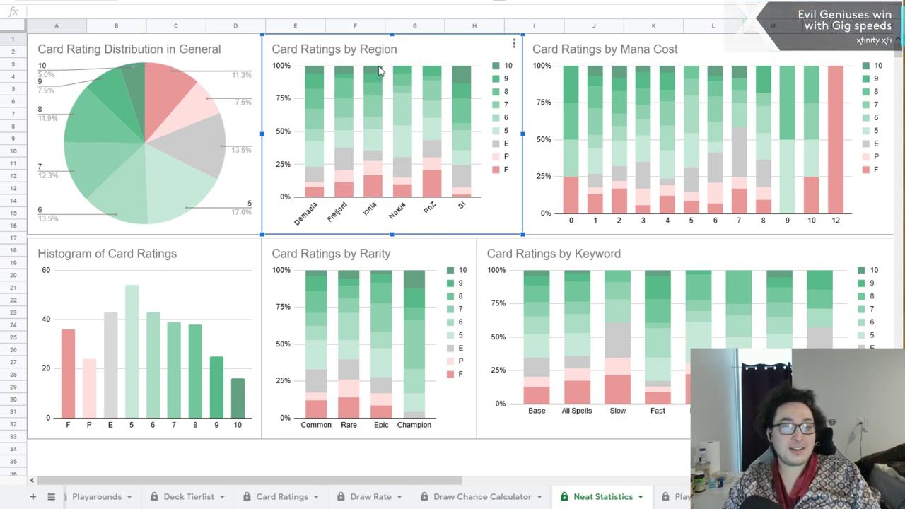
mouse_move(375, 74)
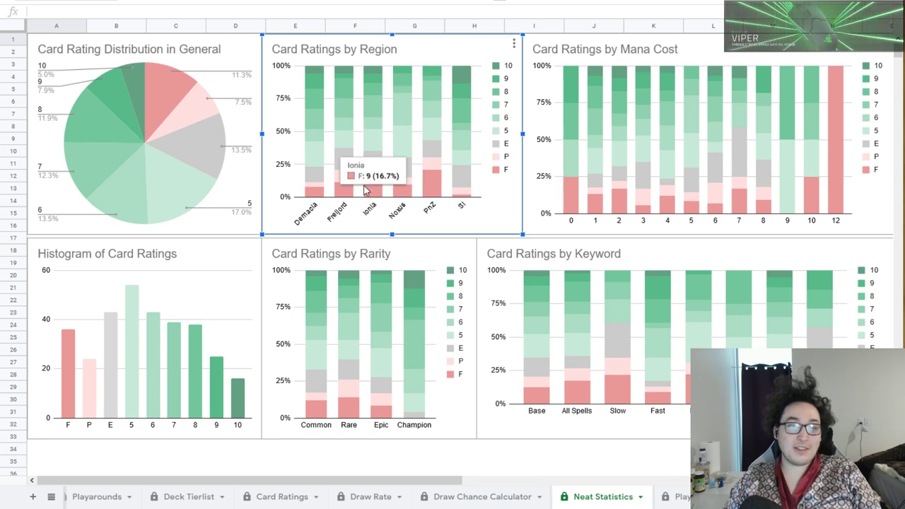
mouse_move(400, 147)
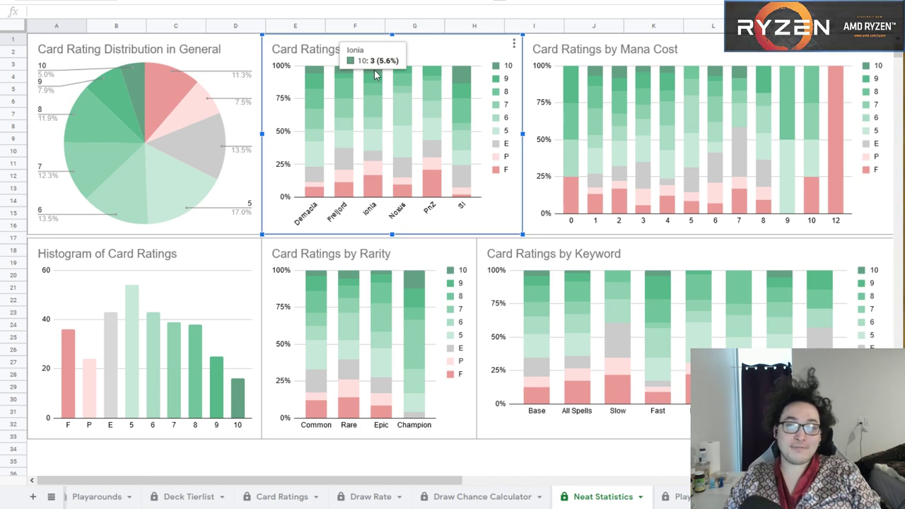
Examine the Card Ratings by Mana Cost chart, including the 3-mana column, and the Epic column of Card Ratings by Rarity
left_click(626, 157)
mouse_move(646, 151)
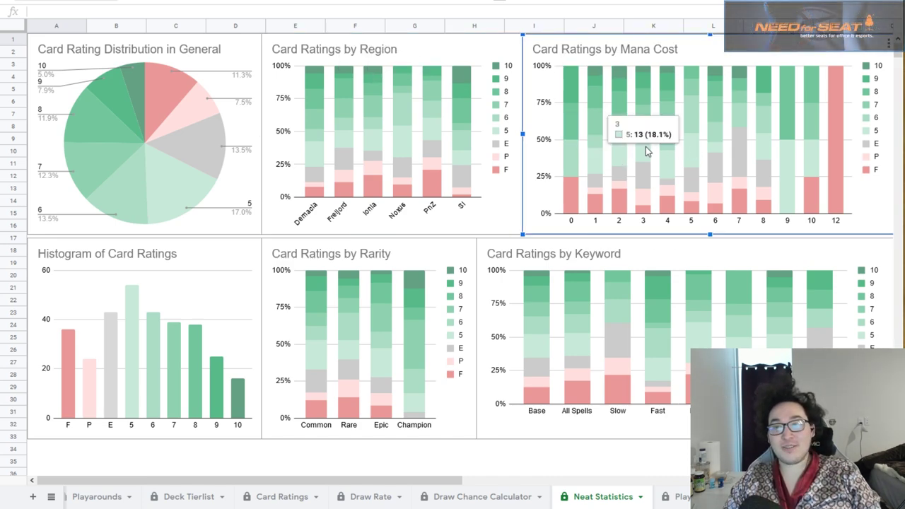
mouse_move(662, 205)
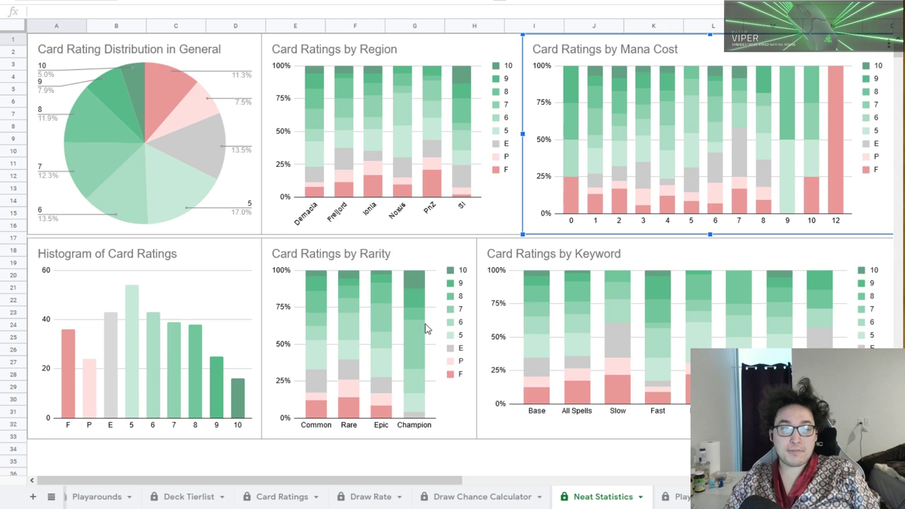
left_click(391, 370)
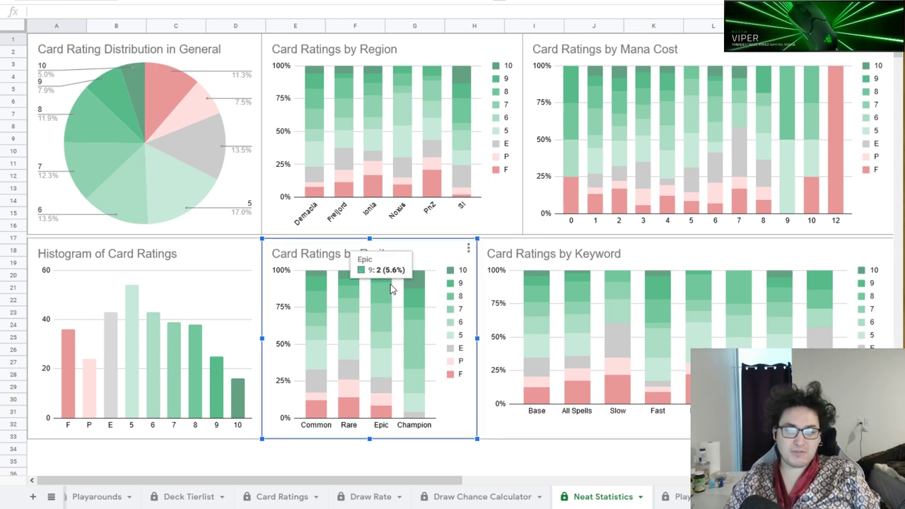
Examine the Card Ratings by Keyword chart, including the E share for Slow and the Fast and Burst columns
left_click(585, 309)
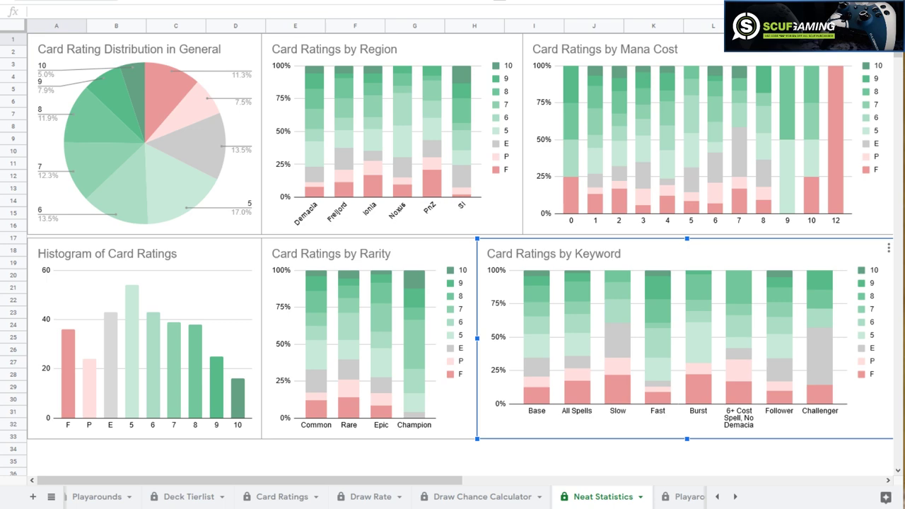
key("Escape")
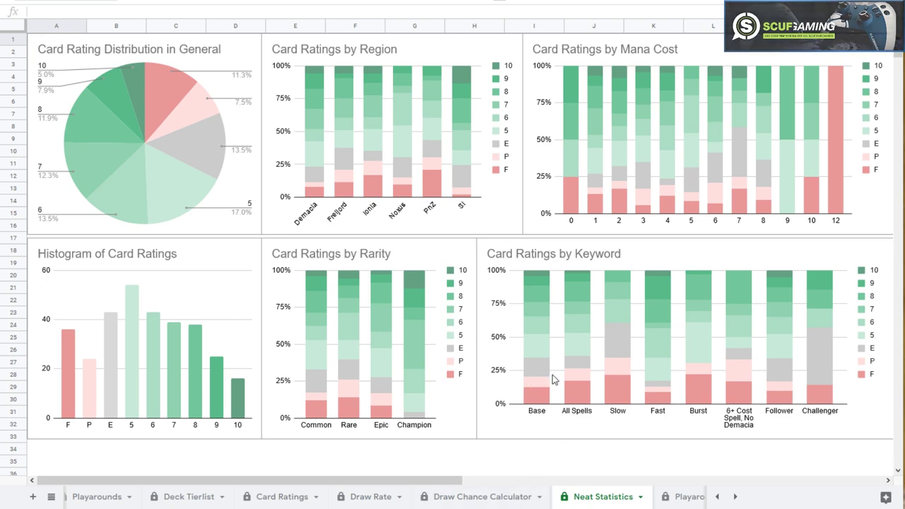
left_click(574, 368)
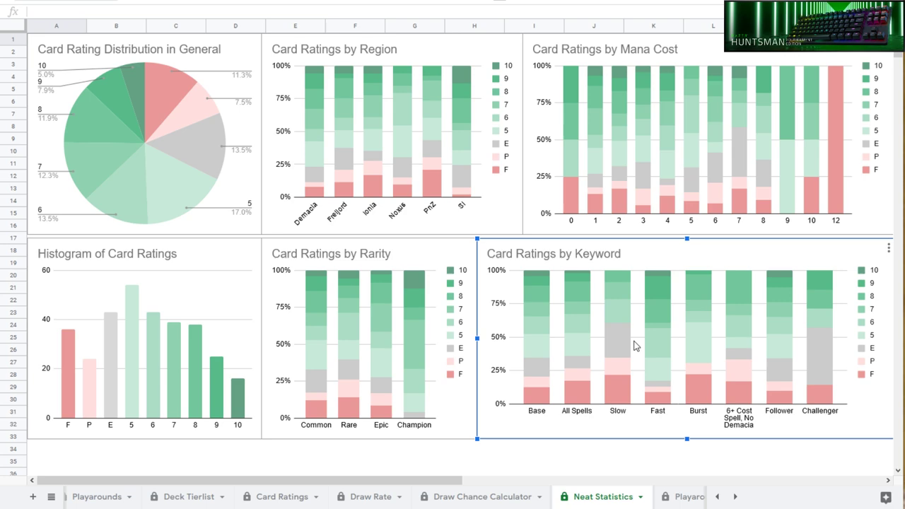
mouse_move(620, 344)
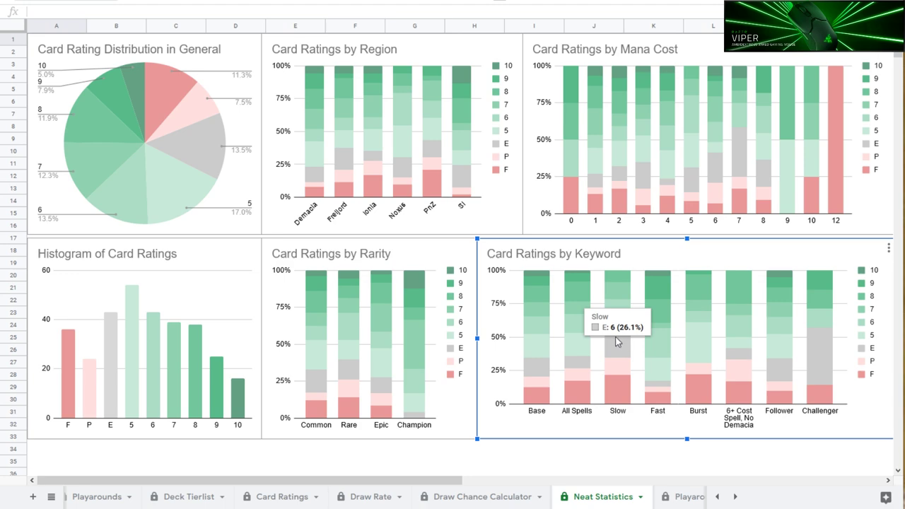
mouse_move(656, 329)
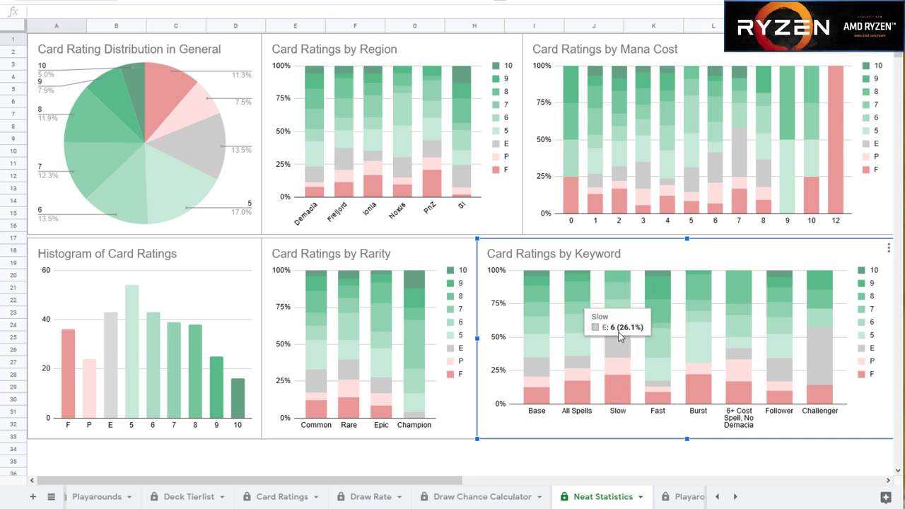
mouse_move(703, 283)
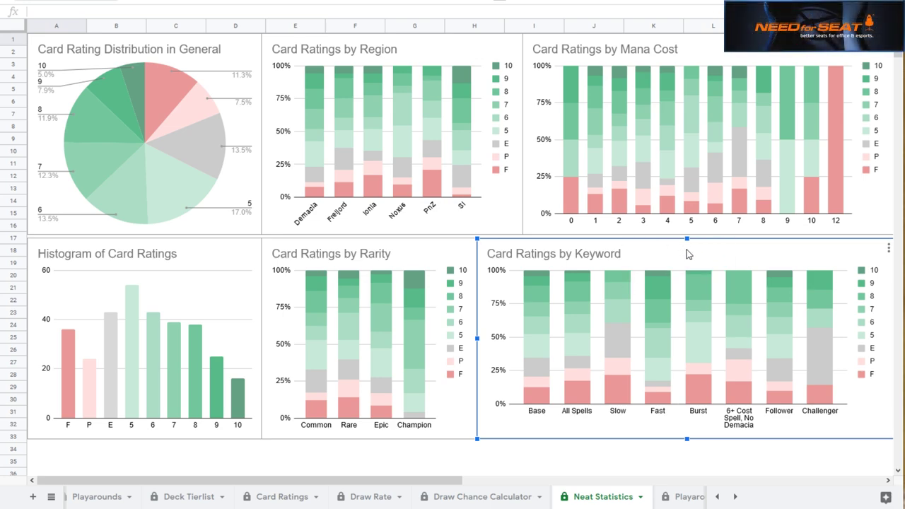
mouse_move(661, 278)
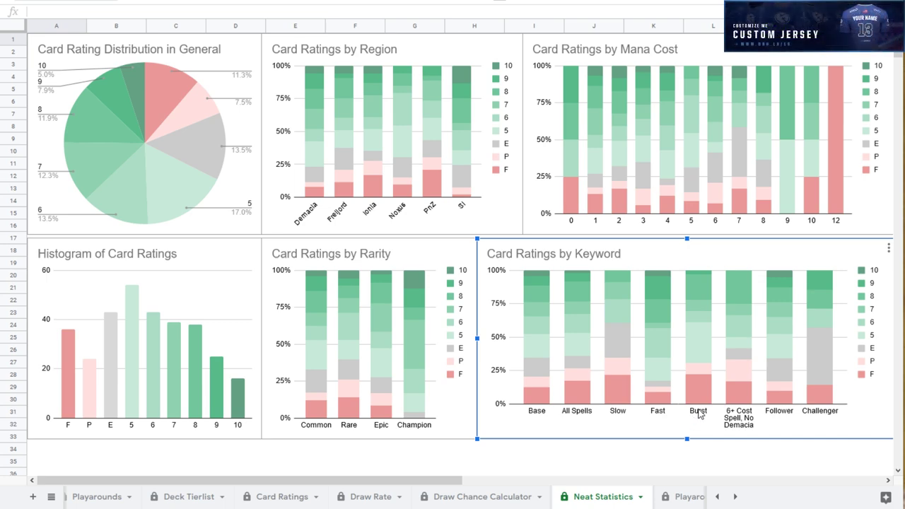
mouse_move(457, 477)
left_mouse_down()
mouse_move(488, 478)
mouse_move(457, 477)
left_mouse_up()
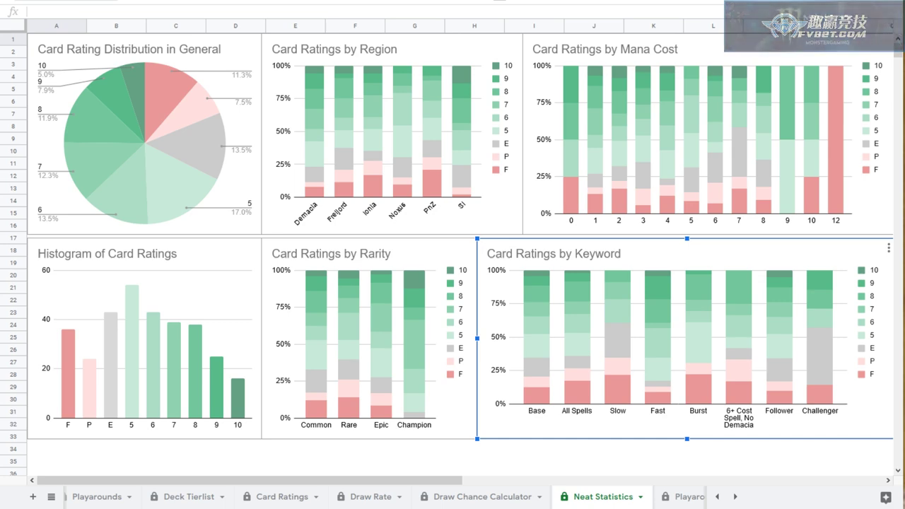
left_click(574, 464)
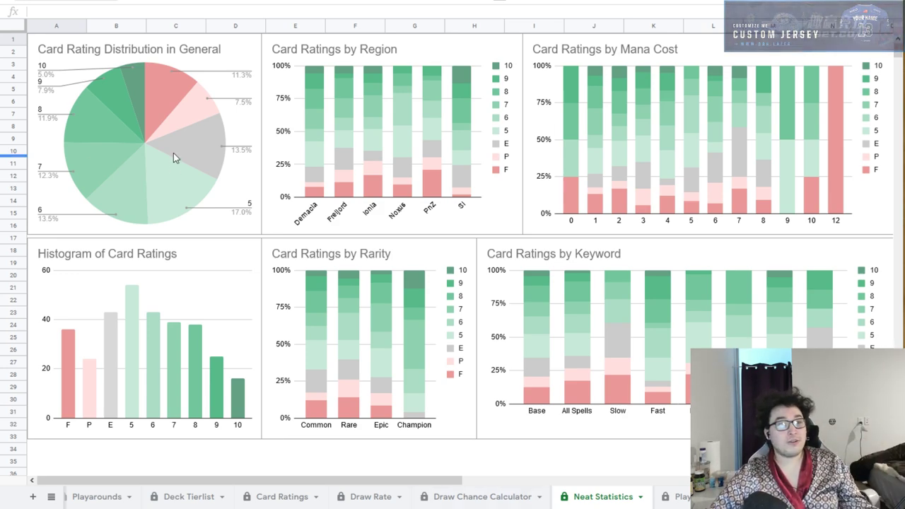
Return to the Card Ratings sheet and read Fiora's row, including the full note on the card
left_click(273, 499)
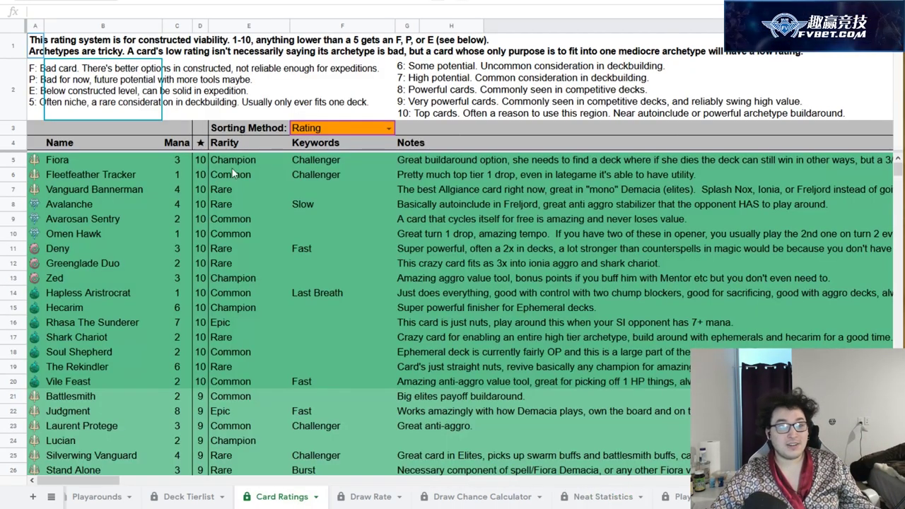
left_click(115, 157)
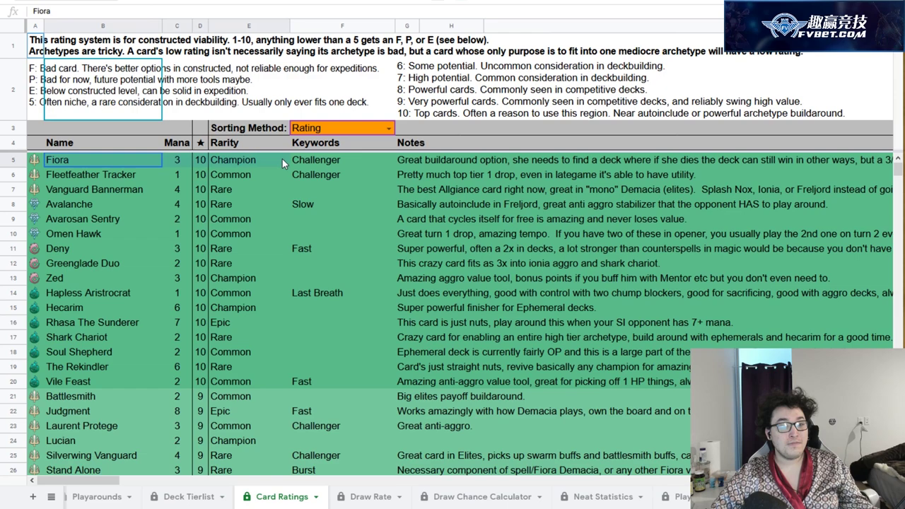
left_click(102, 161)
left_click_drag(109, 161, 427, 159)
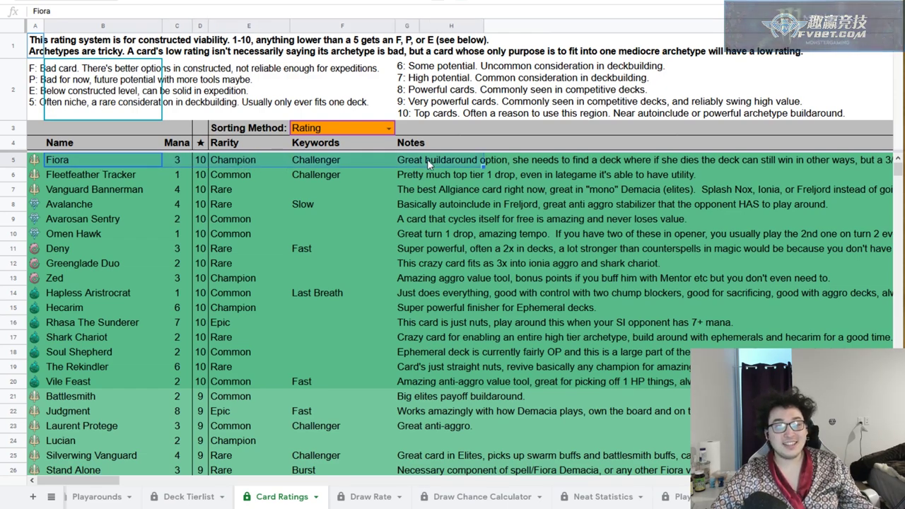
left_click(427, 159)
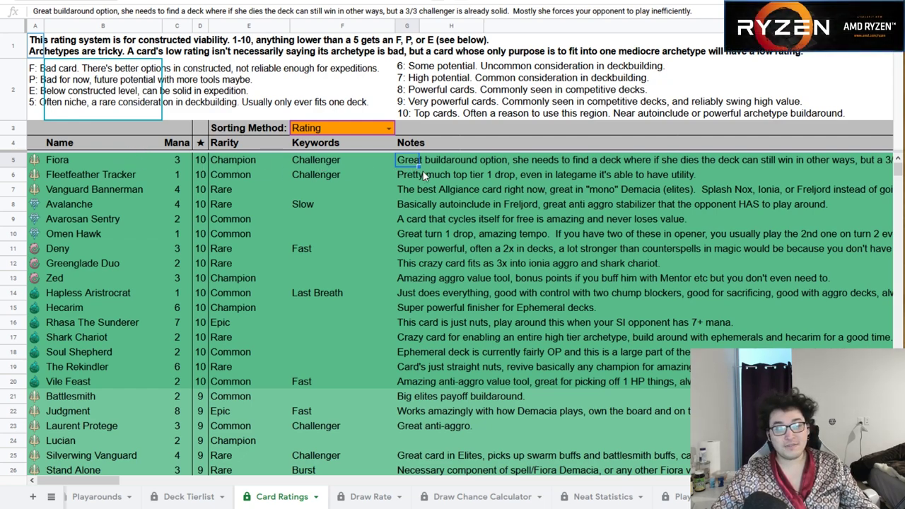
left_click(490, 158)
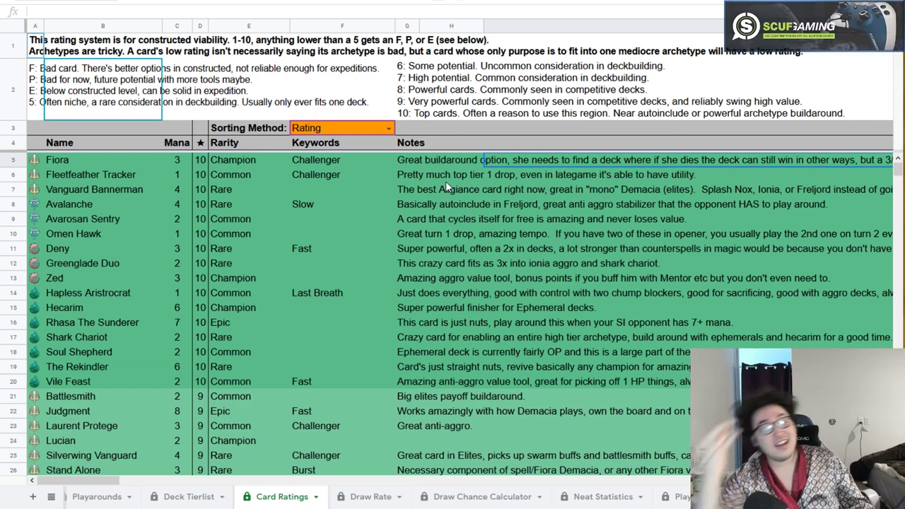
left_click(431, 159)
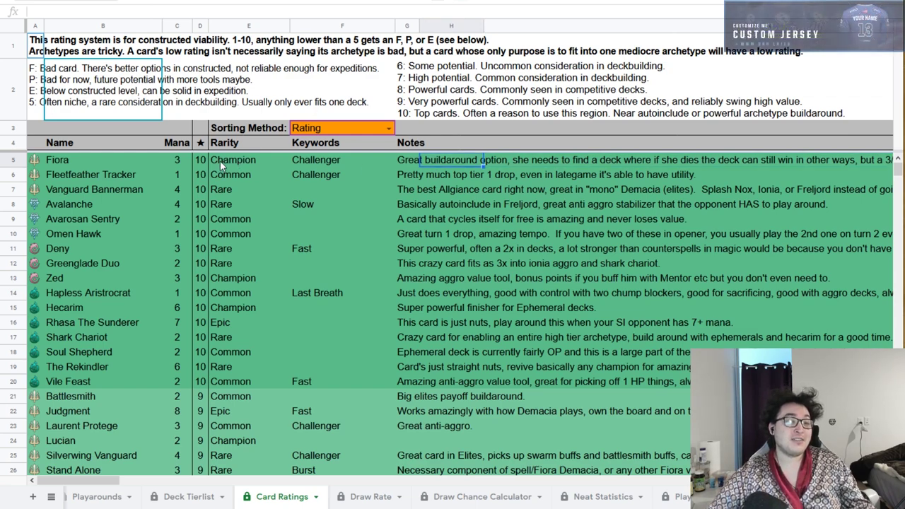
Look over the cards rated 10 and 9, highlighting the 10-rated block from Fiora to Soul Shepherd, and return to the list's start
left_click_drag(219, 160, 154, 352)
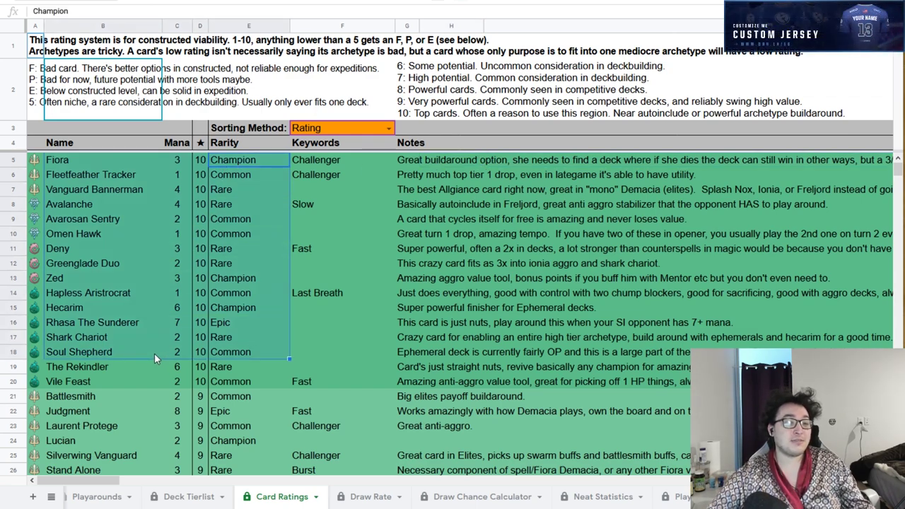
left_click(249, 376)
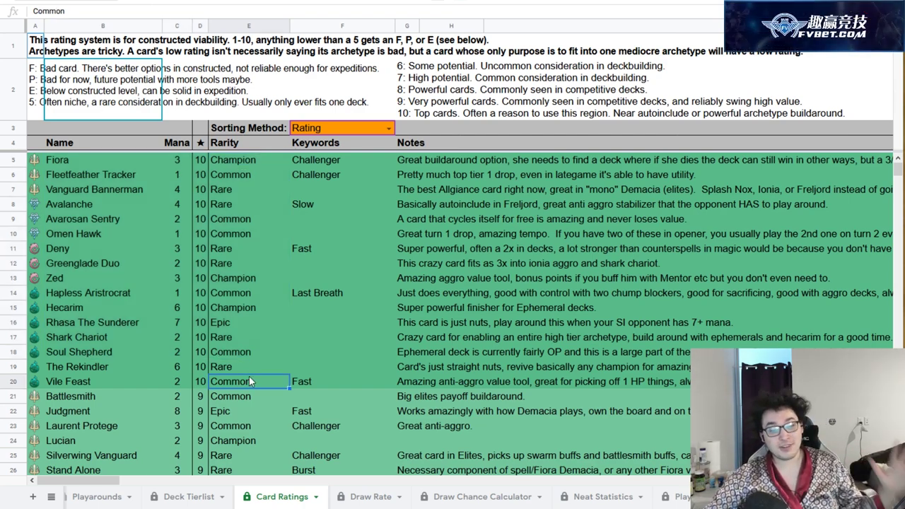
scroll(255, 376, "down", 3)
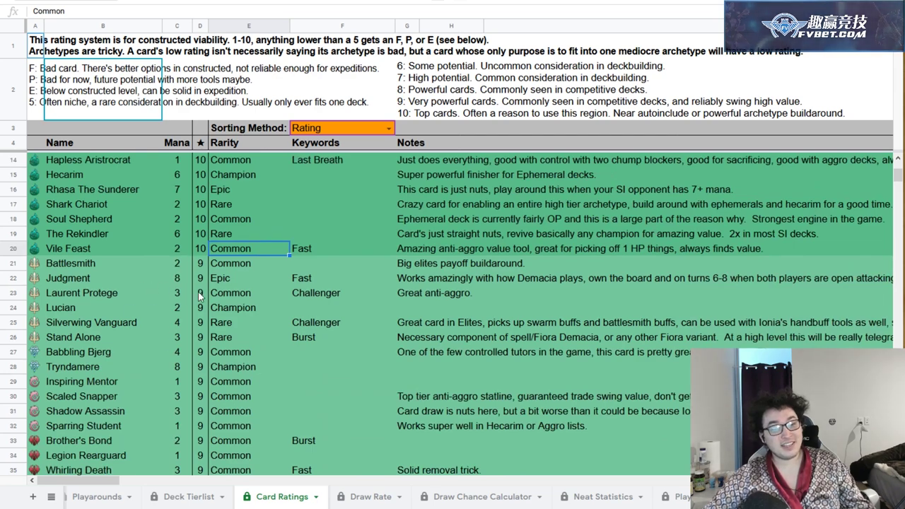
scroll(224, 338, "up", 3)
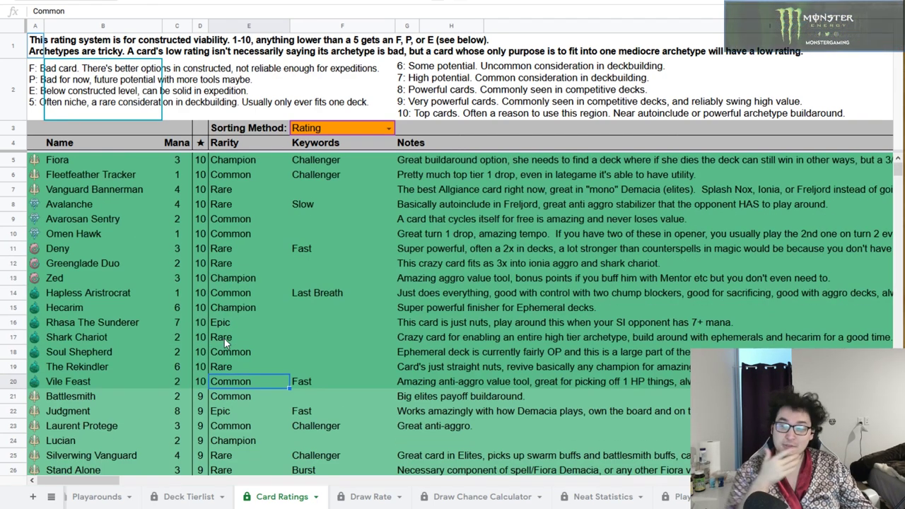